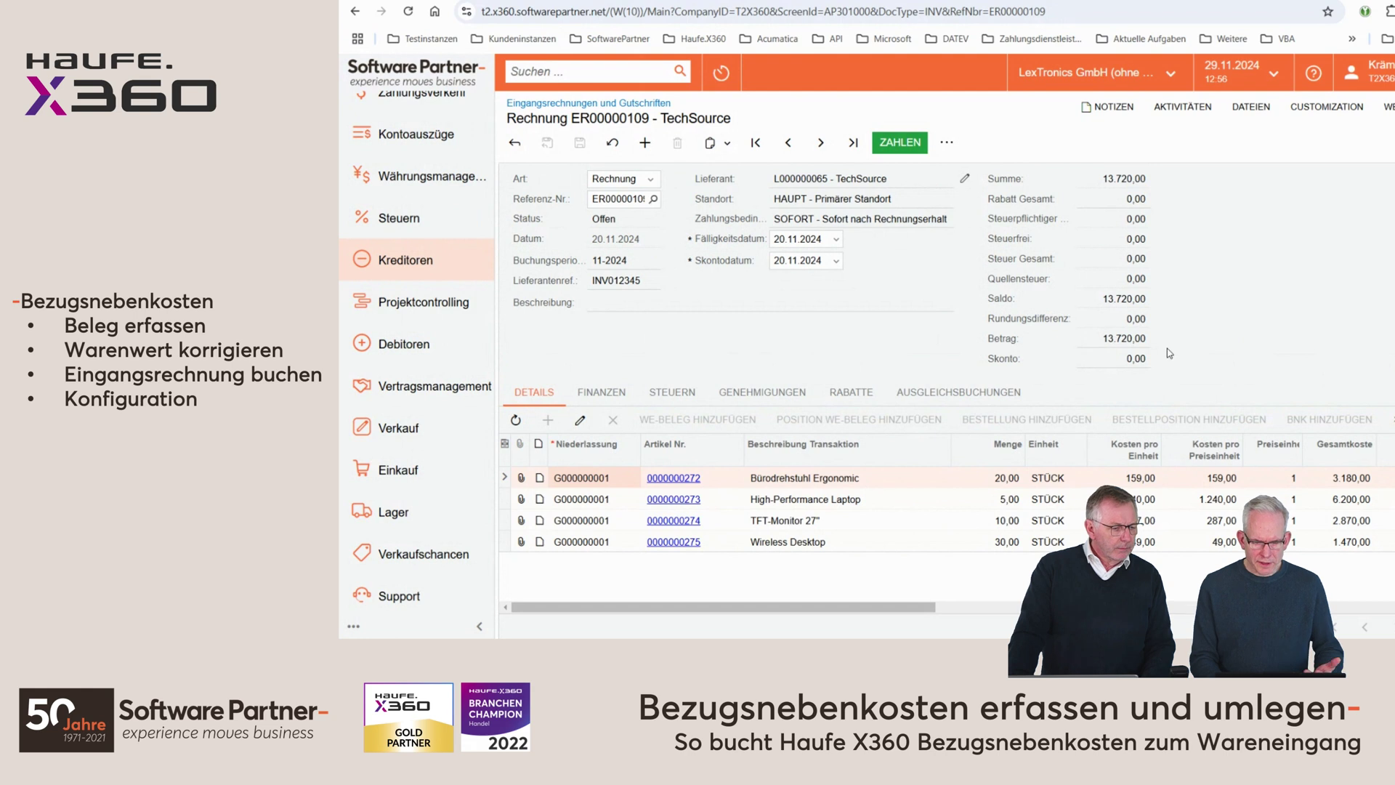
Step: Review the taxes and return to the line items of the TechSource supplier invoice
{"action": "left_click", "coordinate": [679, 393]}
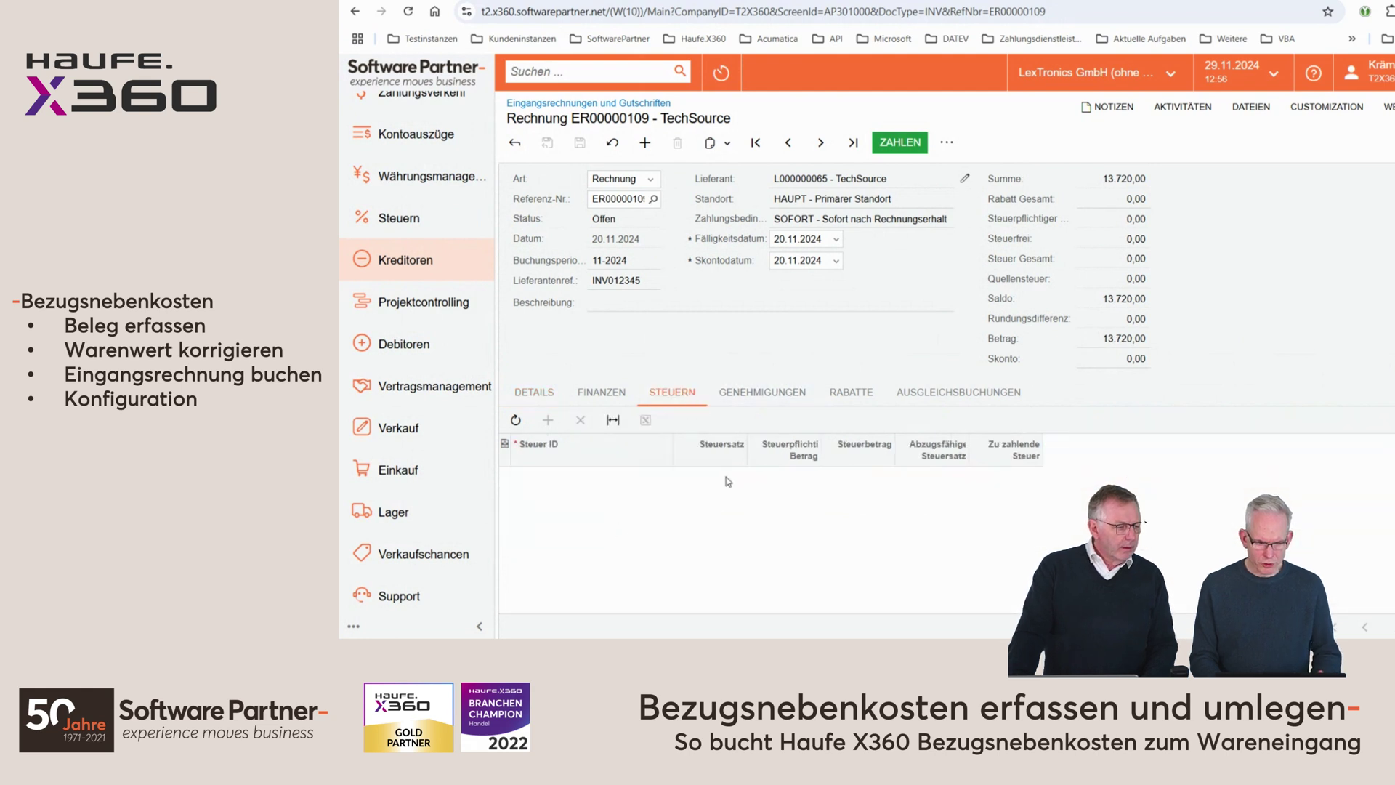
{"action": "left_click", "coordinate": [534, 393]}
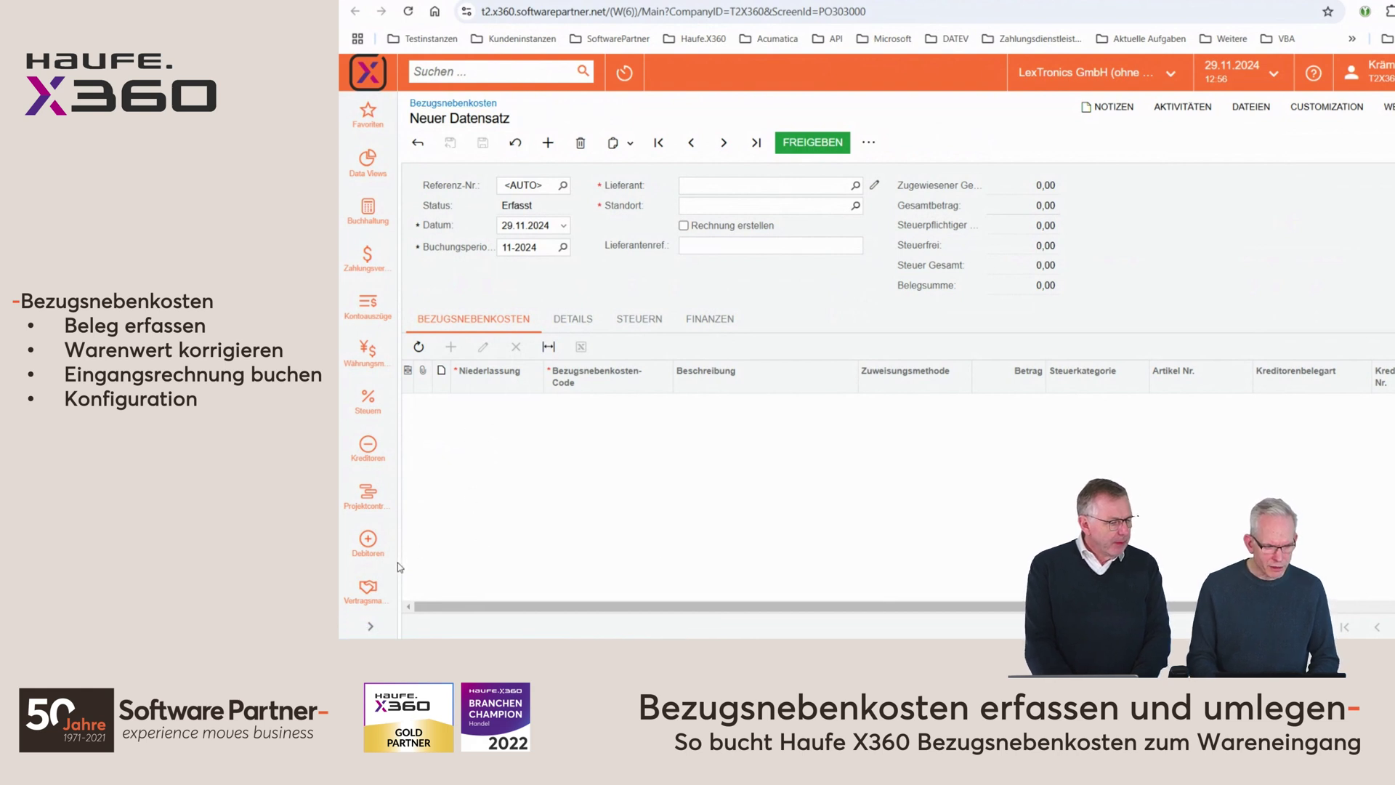
Step: Open a new Bezugsnebenkosten record from the Einkauf area and collapse the navigation
{"action": "left_click", "coordinate": [370, 625]}
{"action": "scroll", "coordinate": [421, 525], "scroll_direction": "down", "scroll_amount": 1}
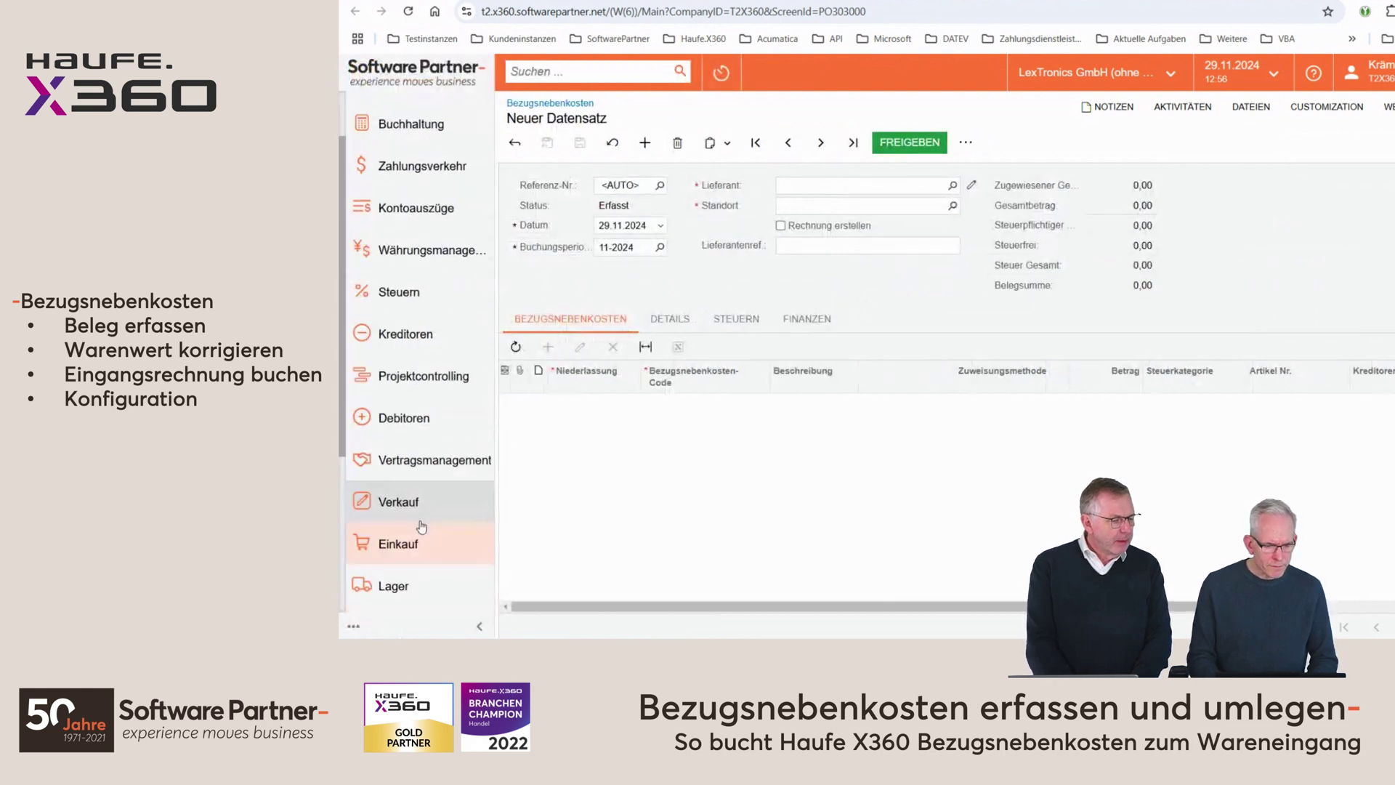
{"action": "scroll", "coordinate": [421, 526], "scroll_direction": "down", "scroll_amount": 1}
{"action": "left_click", "coordinate": [422, 474]}
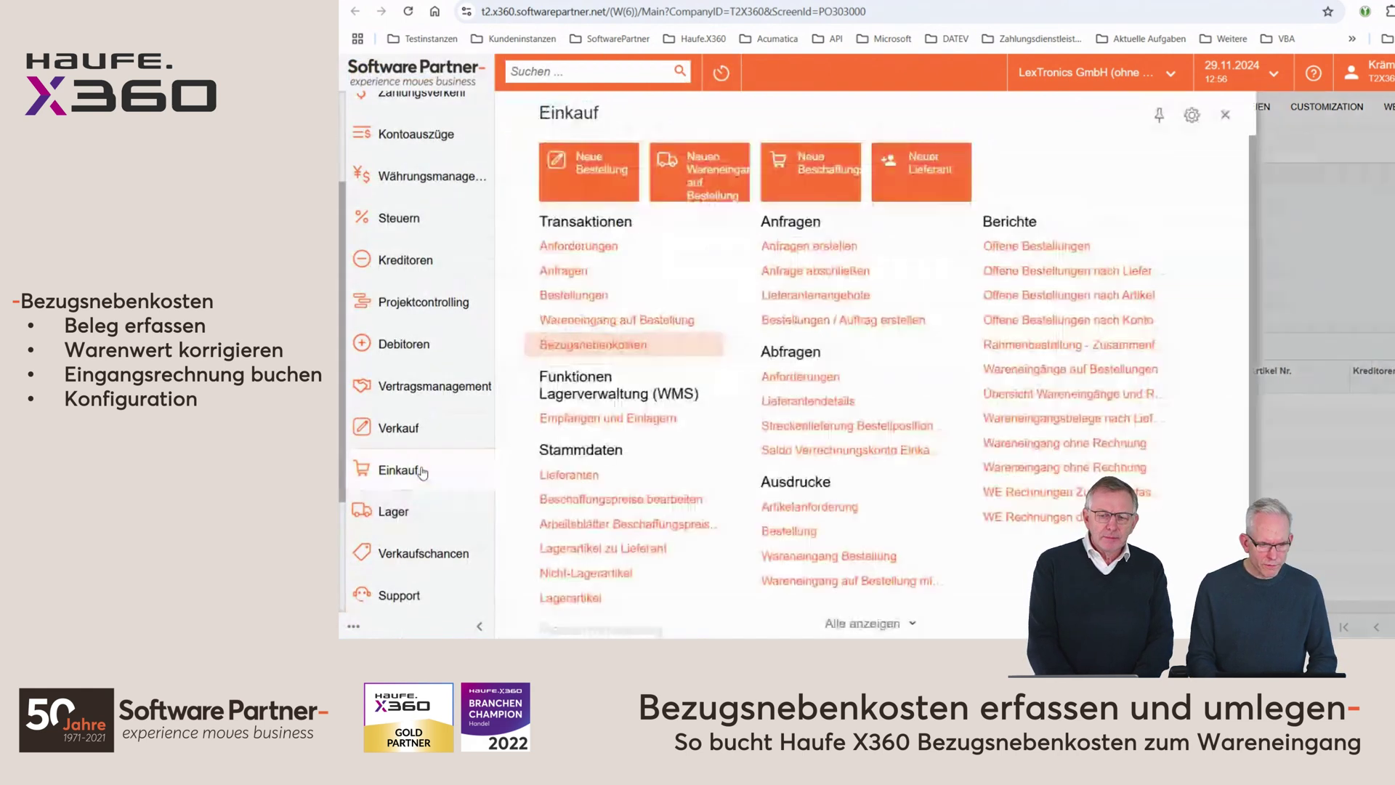
{"action": "left_click", "coordinate": [581, 349]}
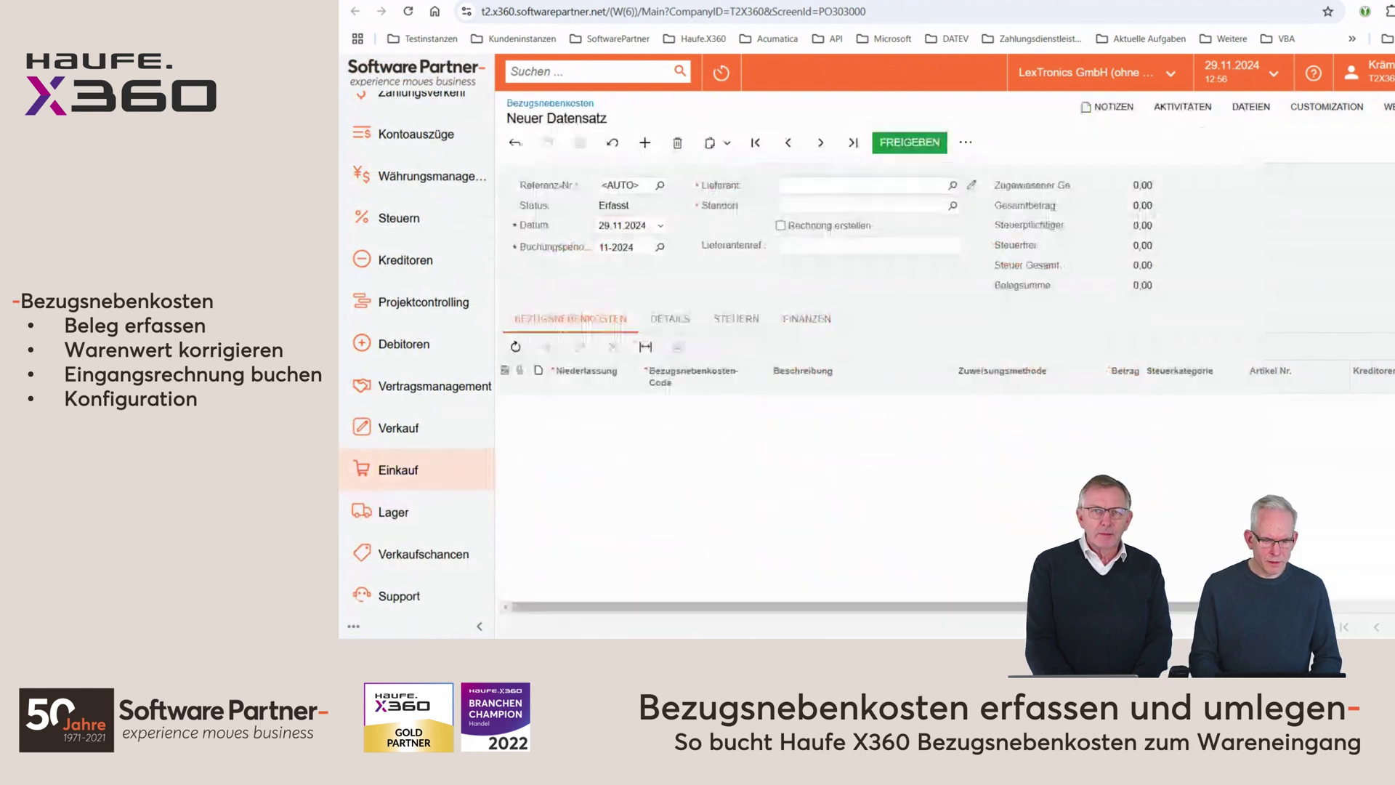
{"action": "left_click", "coordinate": [478, 626]}
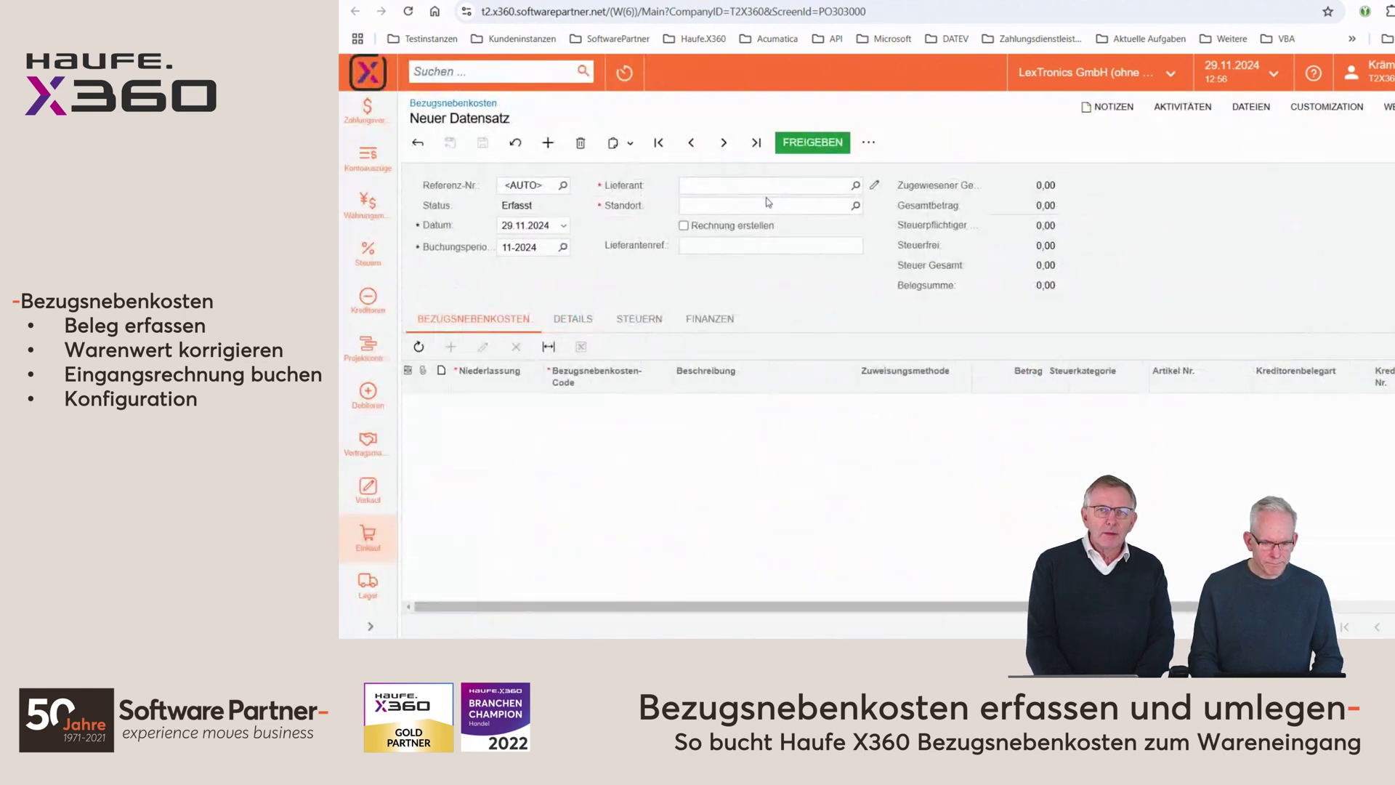
Step: Set FedEx Express Deutschland GmbH as the supplier of the new Bezugsnebenkosten record
{"action": "left_click", "coordinate": [831, 186]}
{"action": "type", "text": "fed"}
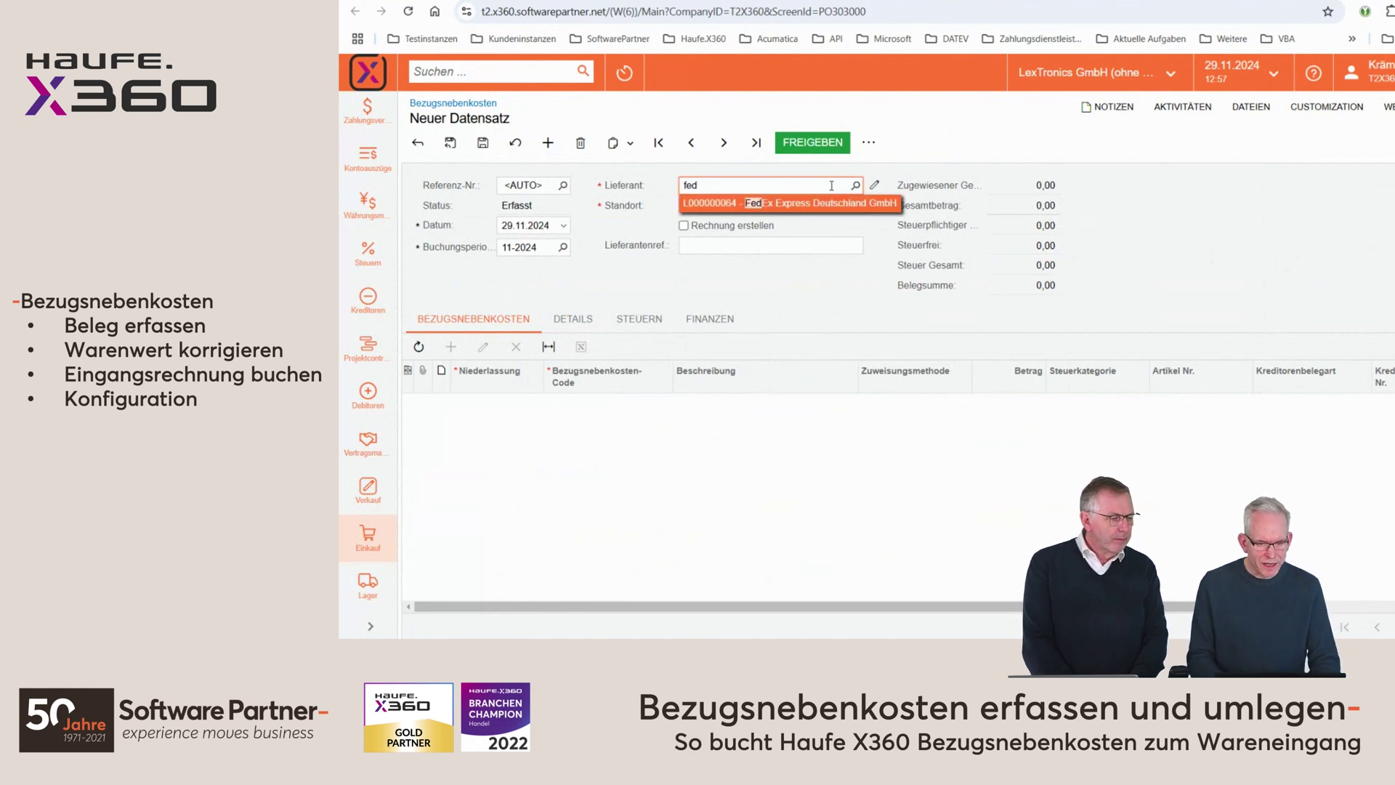
{"action": "left_click", "coordinate": [788, 202]}
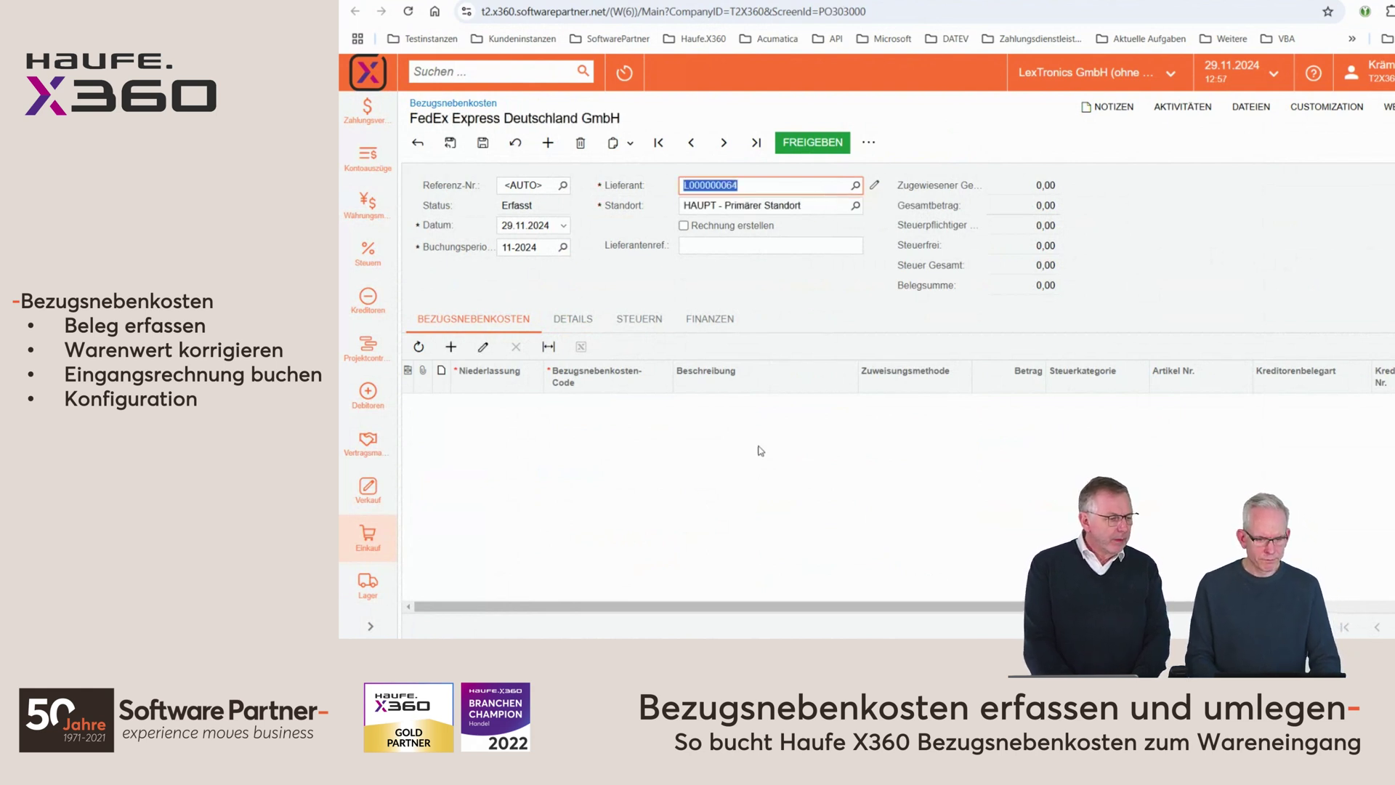
Step: Add a Bezugsnebenkosten line with the code FRACHTVOLL and an amount of 1.000,00
{"action": "left_click", "coordinate": [451, 346]}
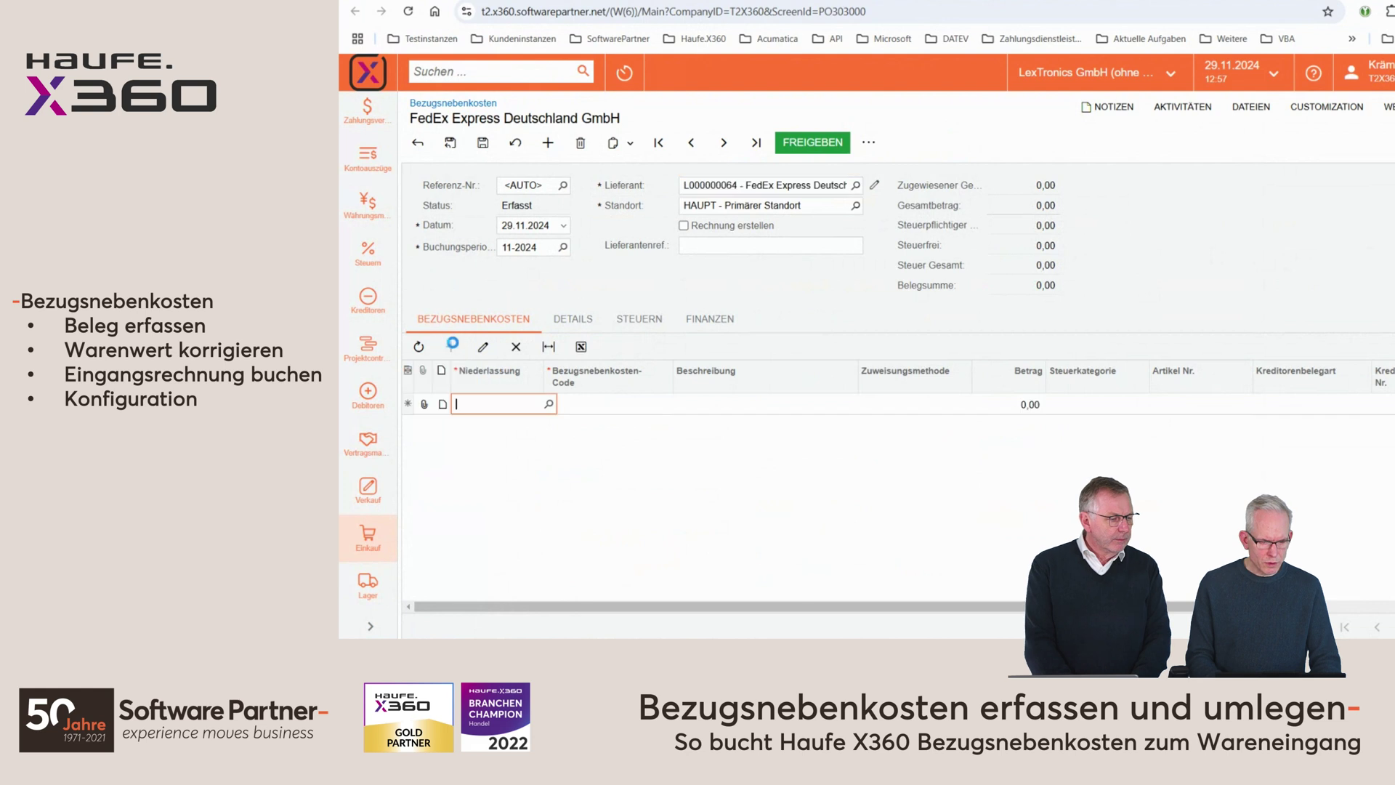
{"action": "key", "text": "Tab"}
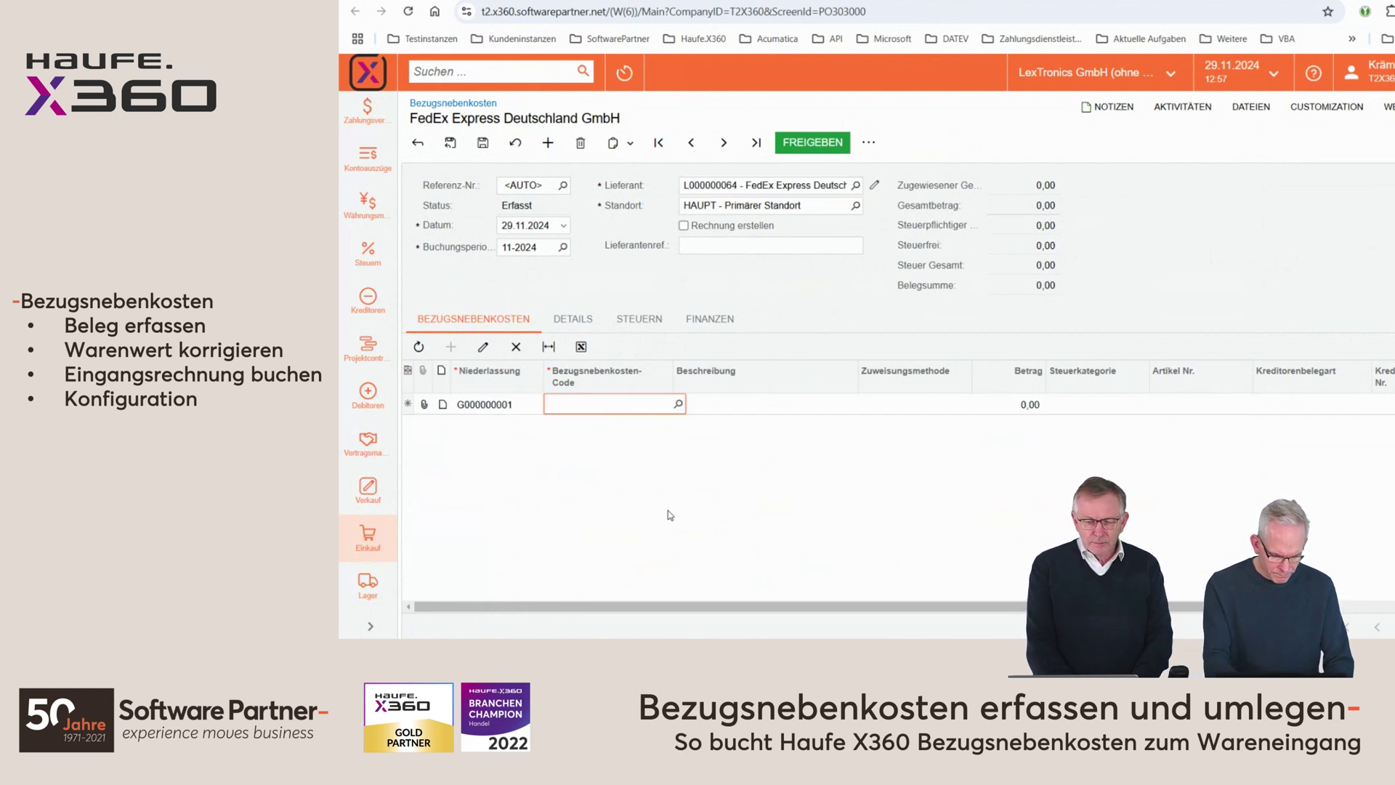
{"action": "type", "text": "frachtv"}
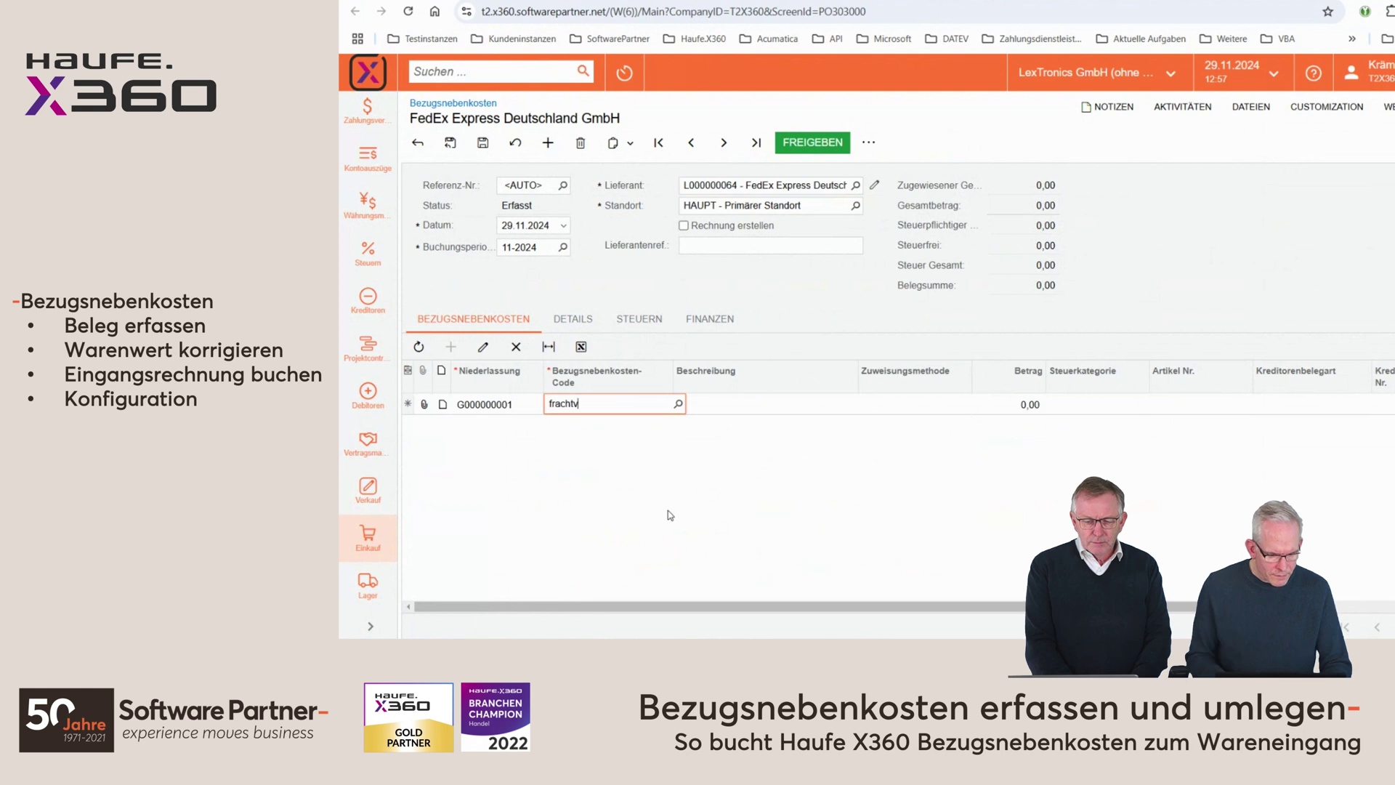
{"action": "left_click", "coordinate": [642, 424]}
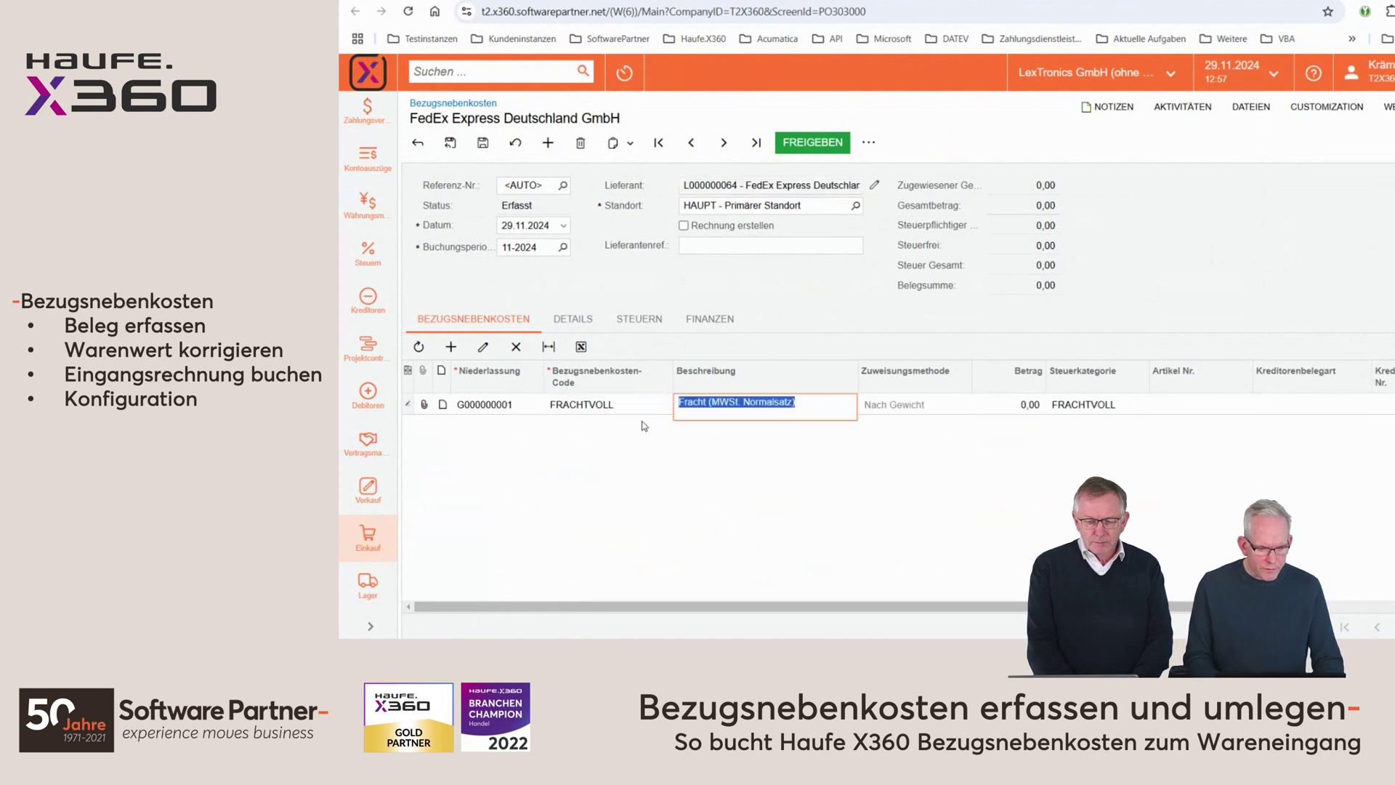
{"action": "left_click", "coordinate": [1019, 404]}
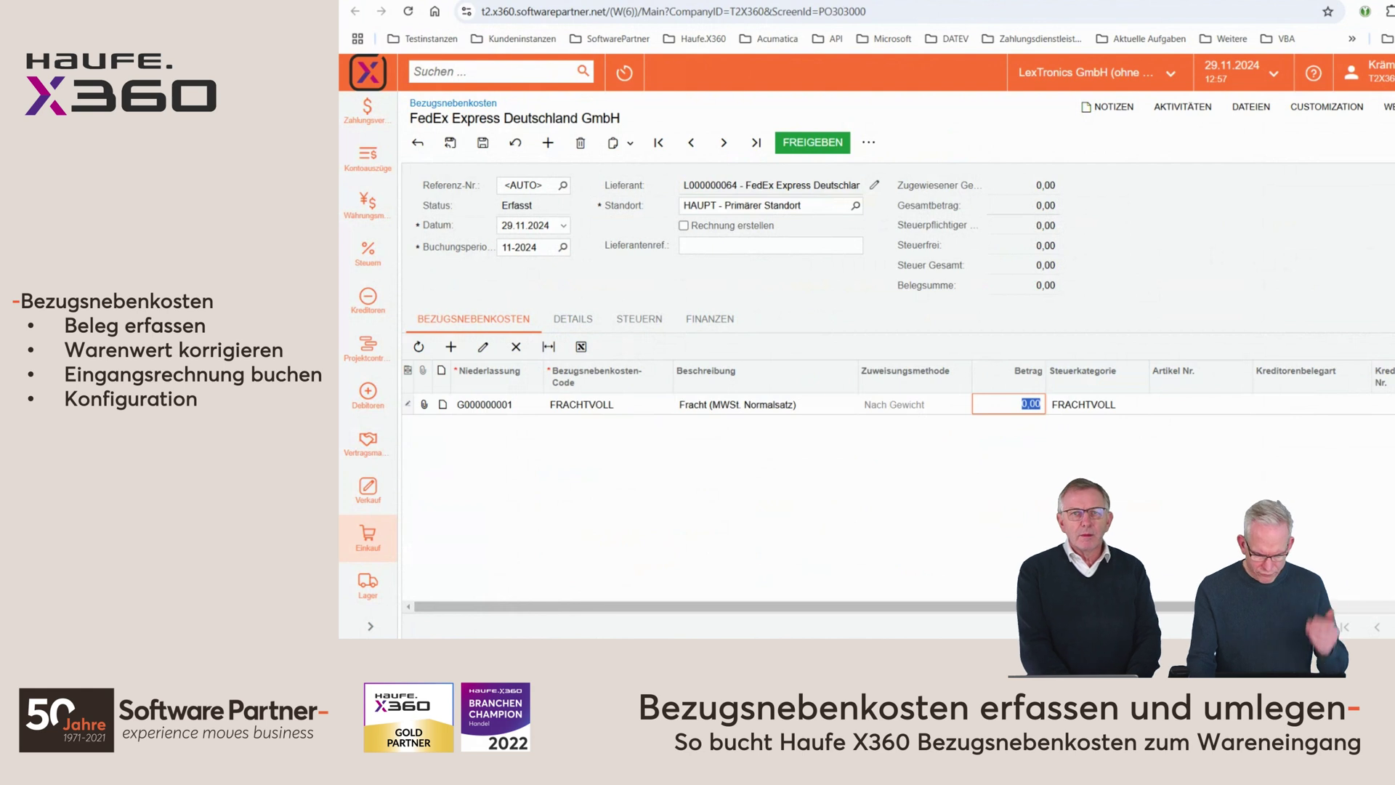
{"action": "type", "text": "1000"}
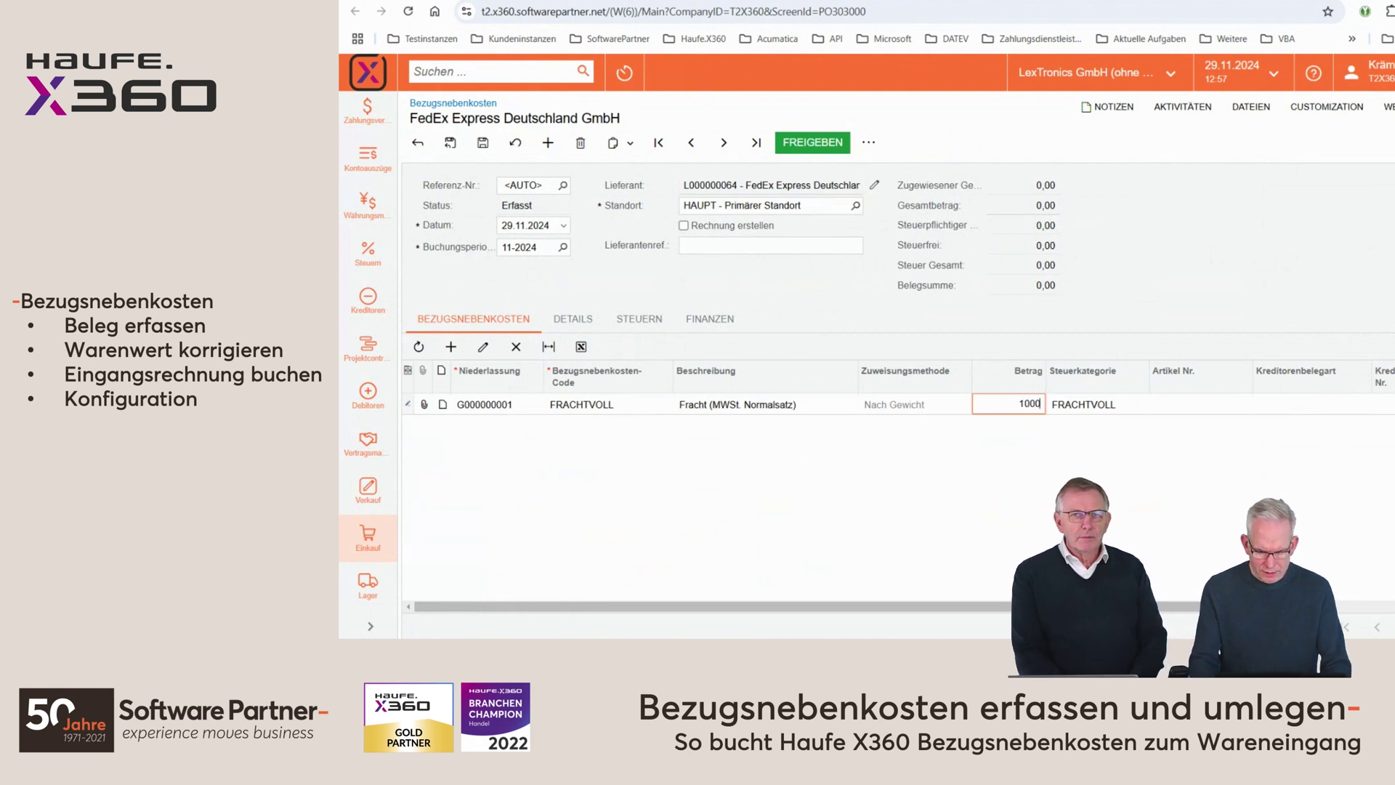
{"action": "key", "text": "Tab"}
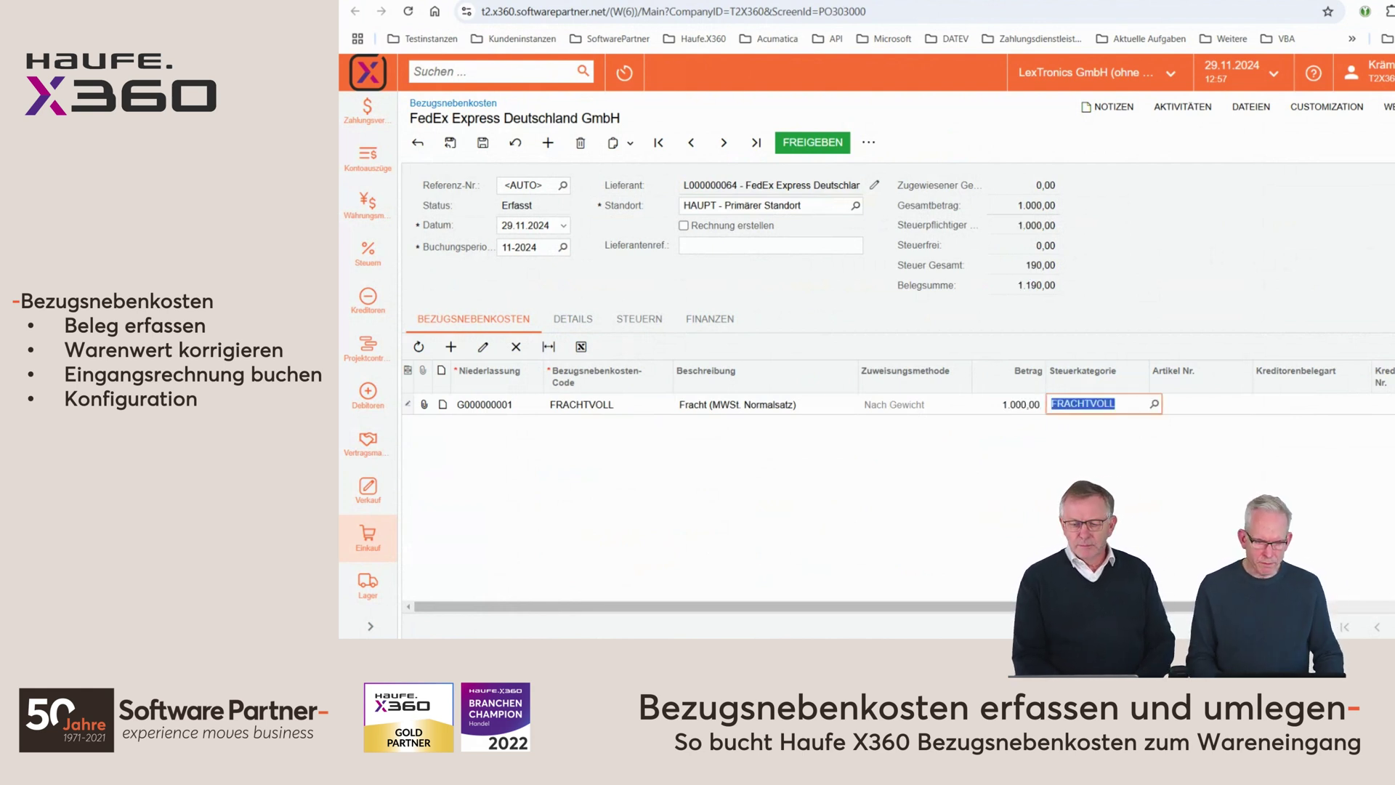
Step: Add all items of goods receipt EL00000172 to the record's details and save the record
{"action": "left_click", "coordinate": [593, 321]}
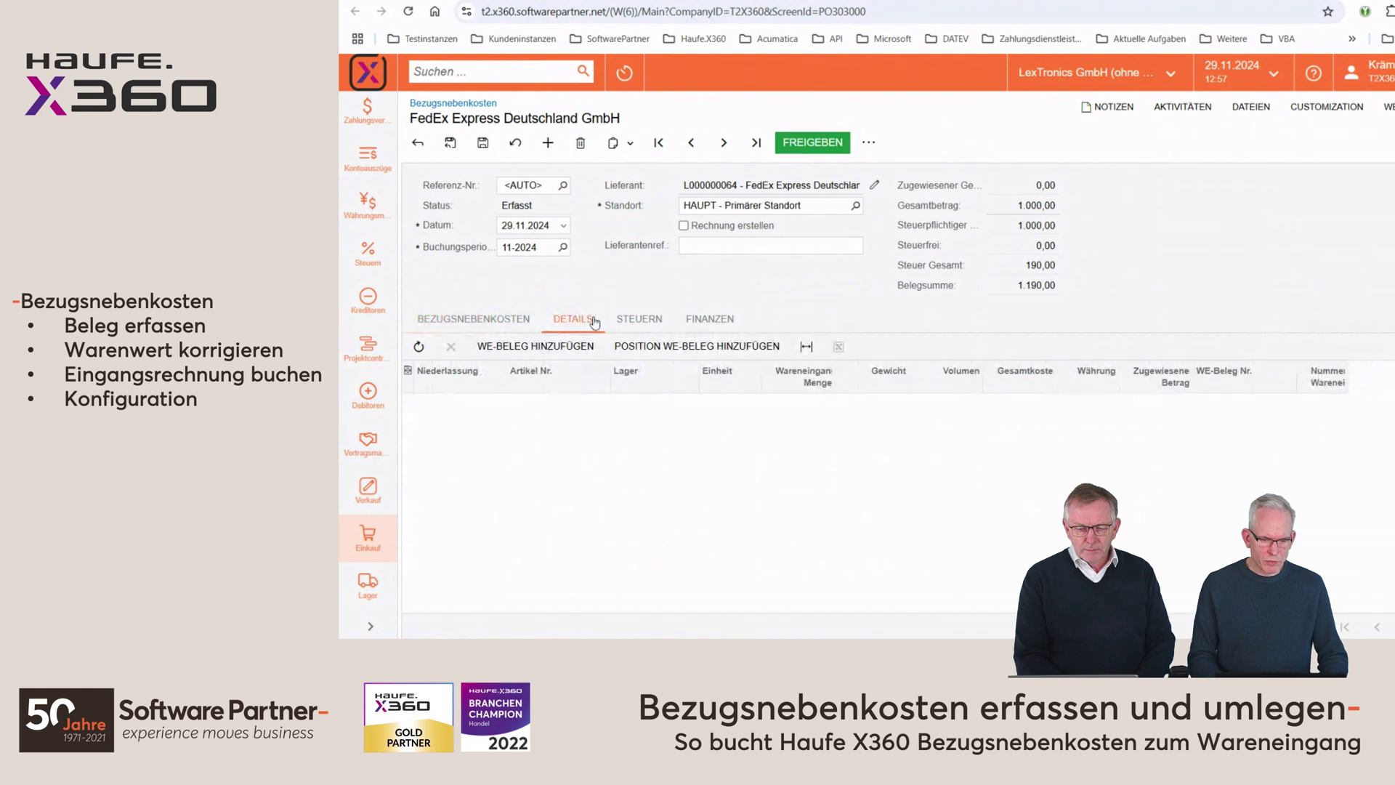
{"action": "left_click", "coordinate": [558, 346]}
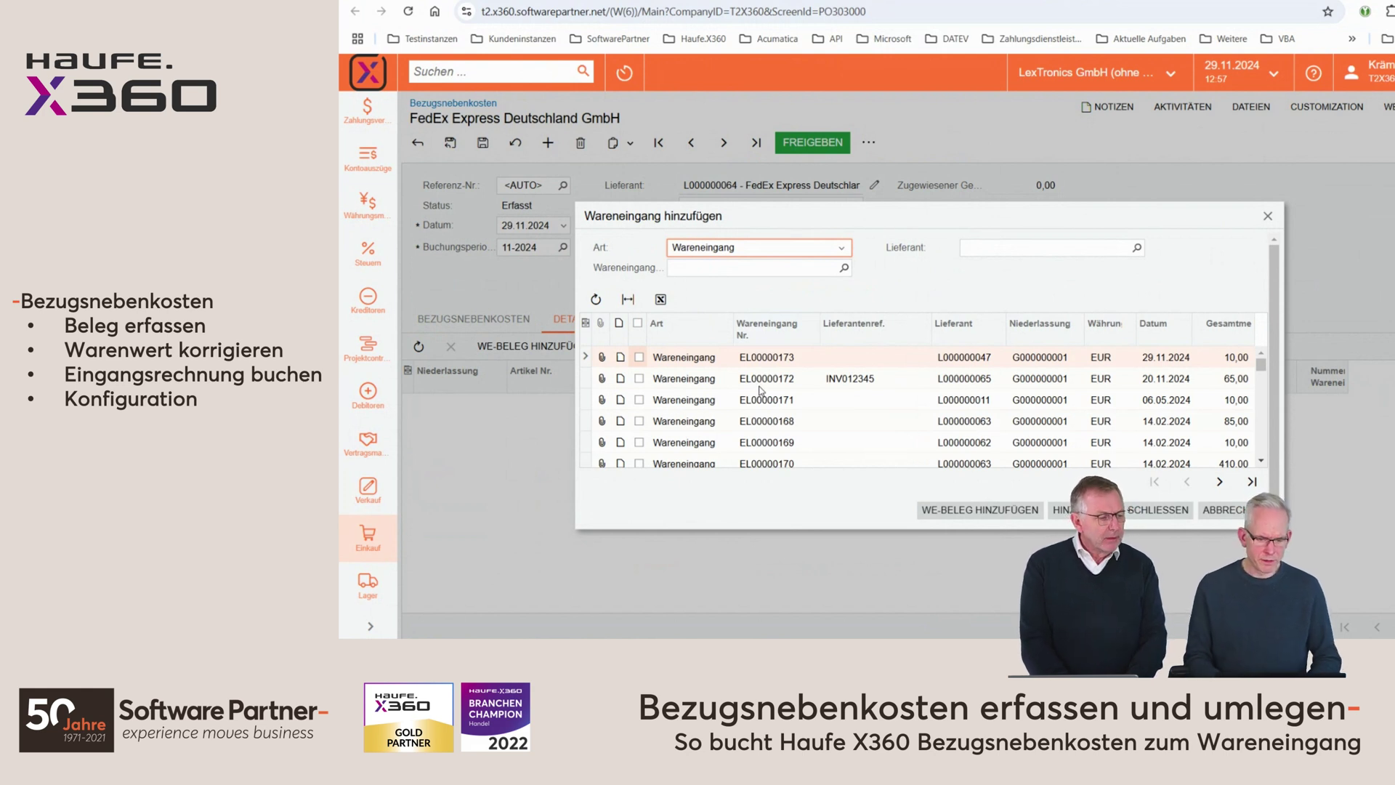
{"action": "left_click", "coordinate": [639, 379]}
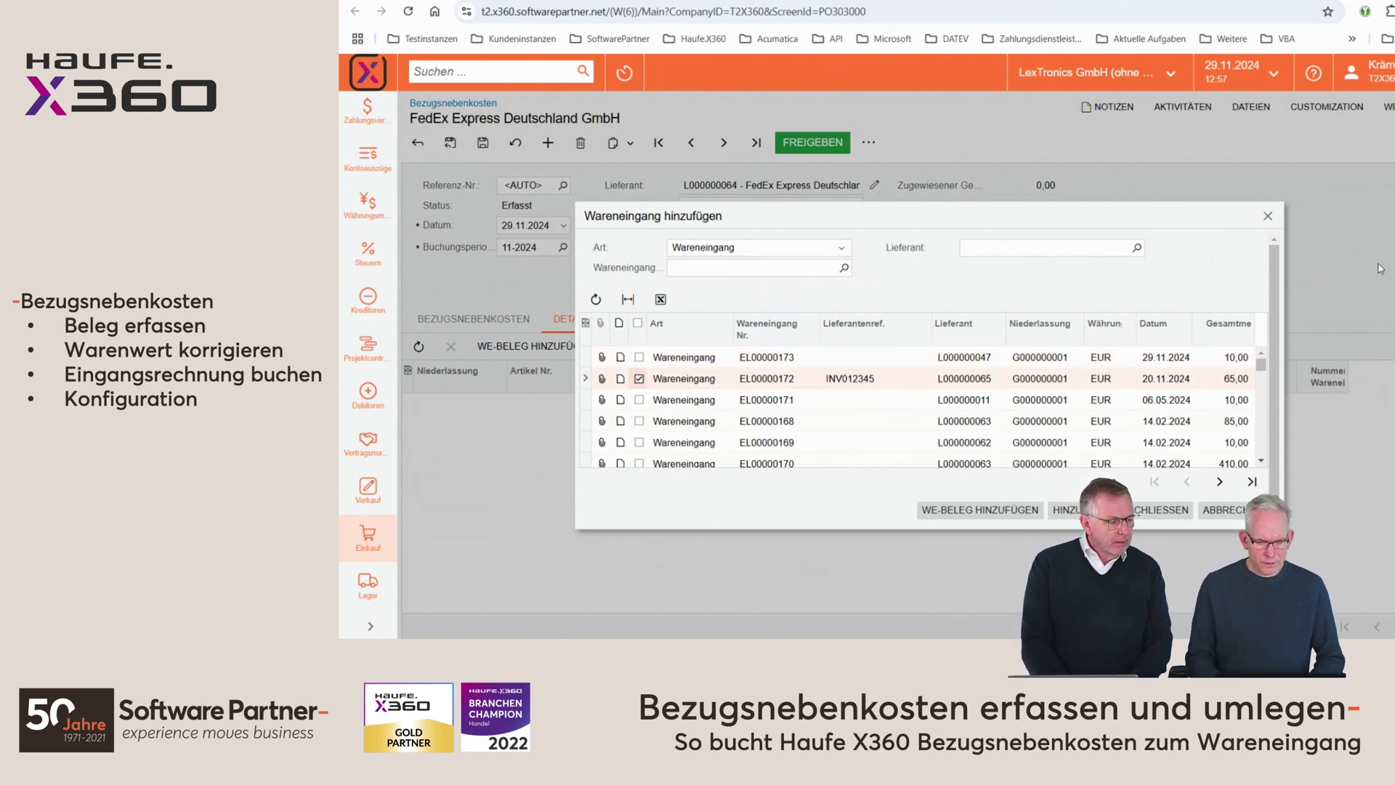
{"action": "left_click", "coordinate": [768, 378]}
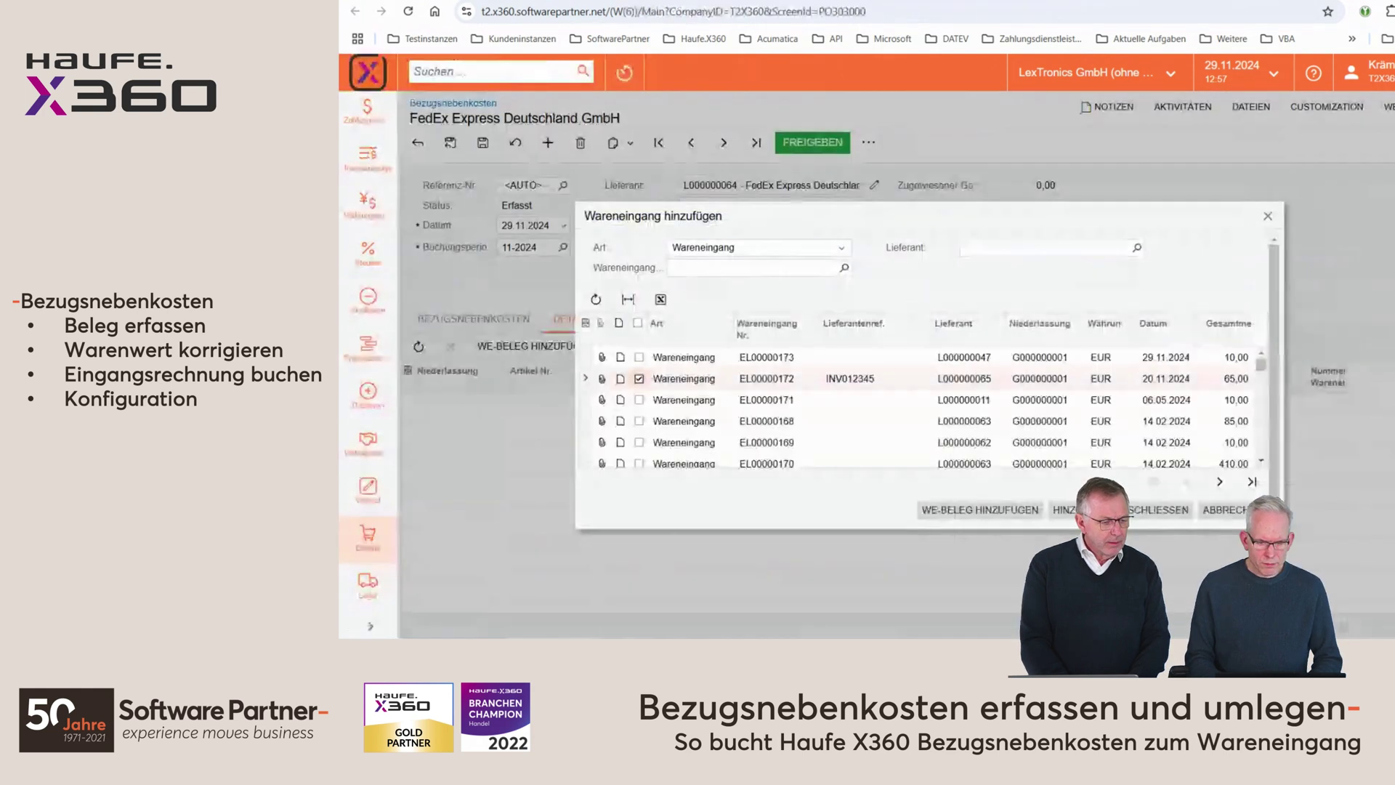
{"action": "left_click", "coordinate": [1086, 509]}
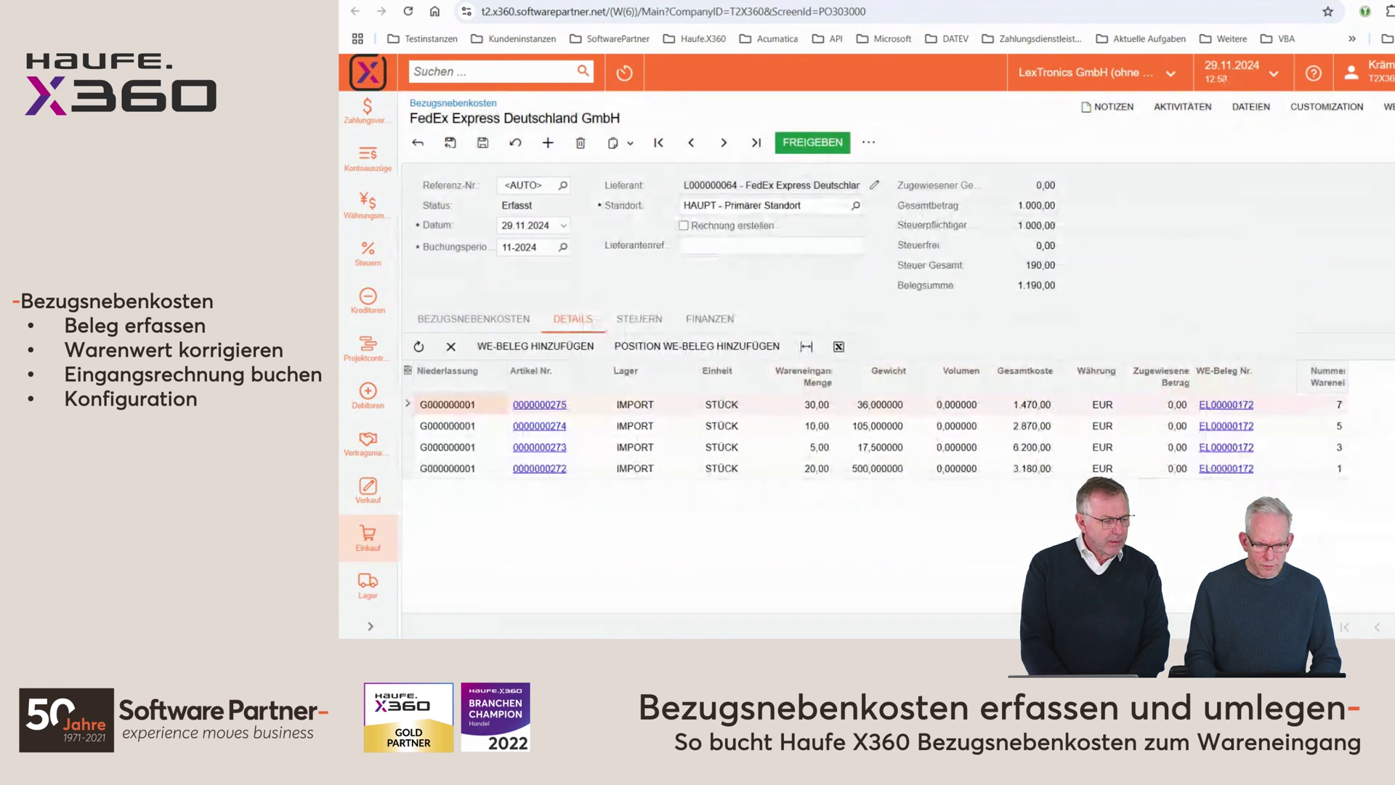
{"action": "left_click", "coordinate": [483, 143]}
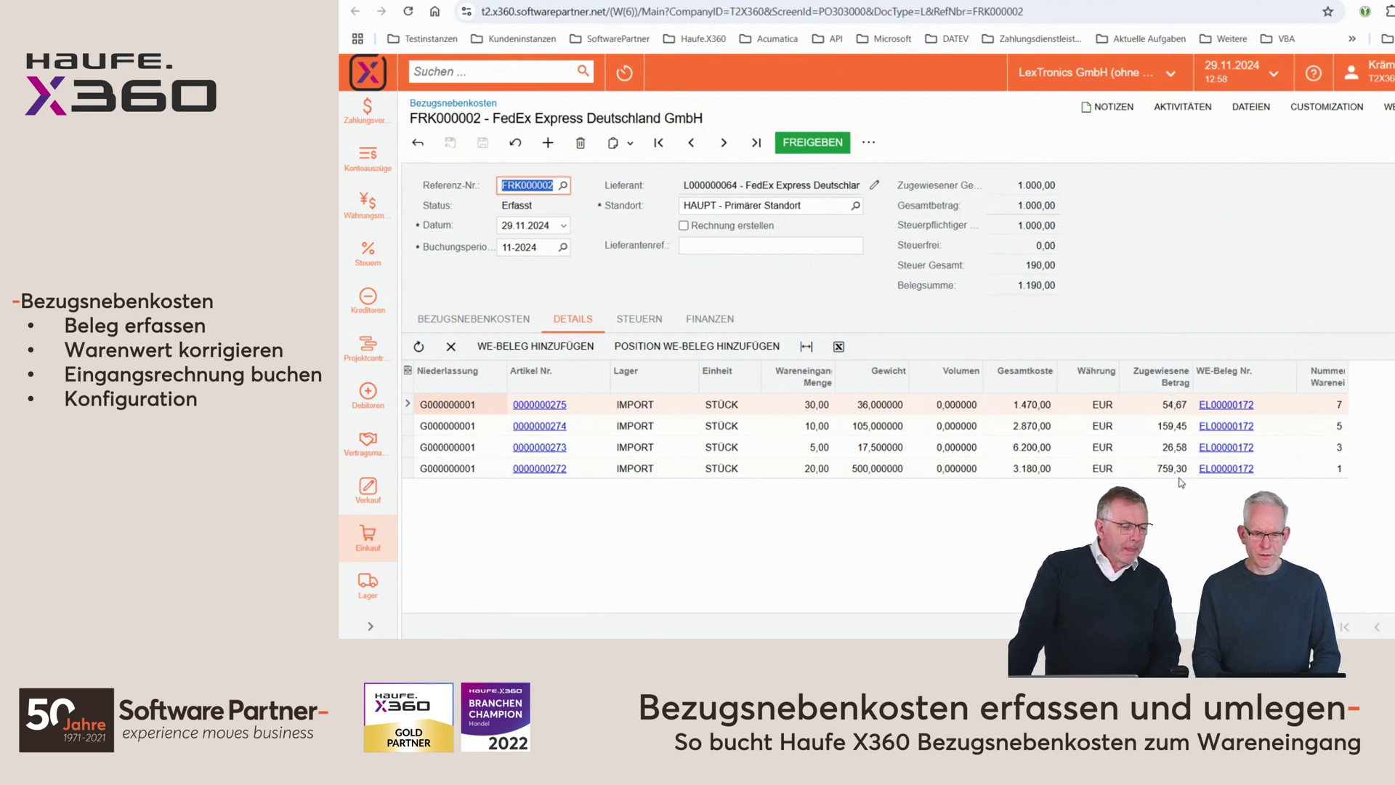
Step: Compare the freight line's allocation method with the items' weights and allocated amounts, and check the billing settings
{"action": "left_click", "coordinate": [473, 319]}
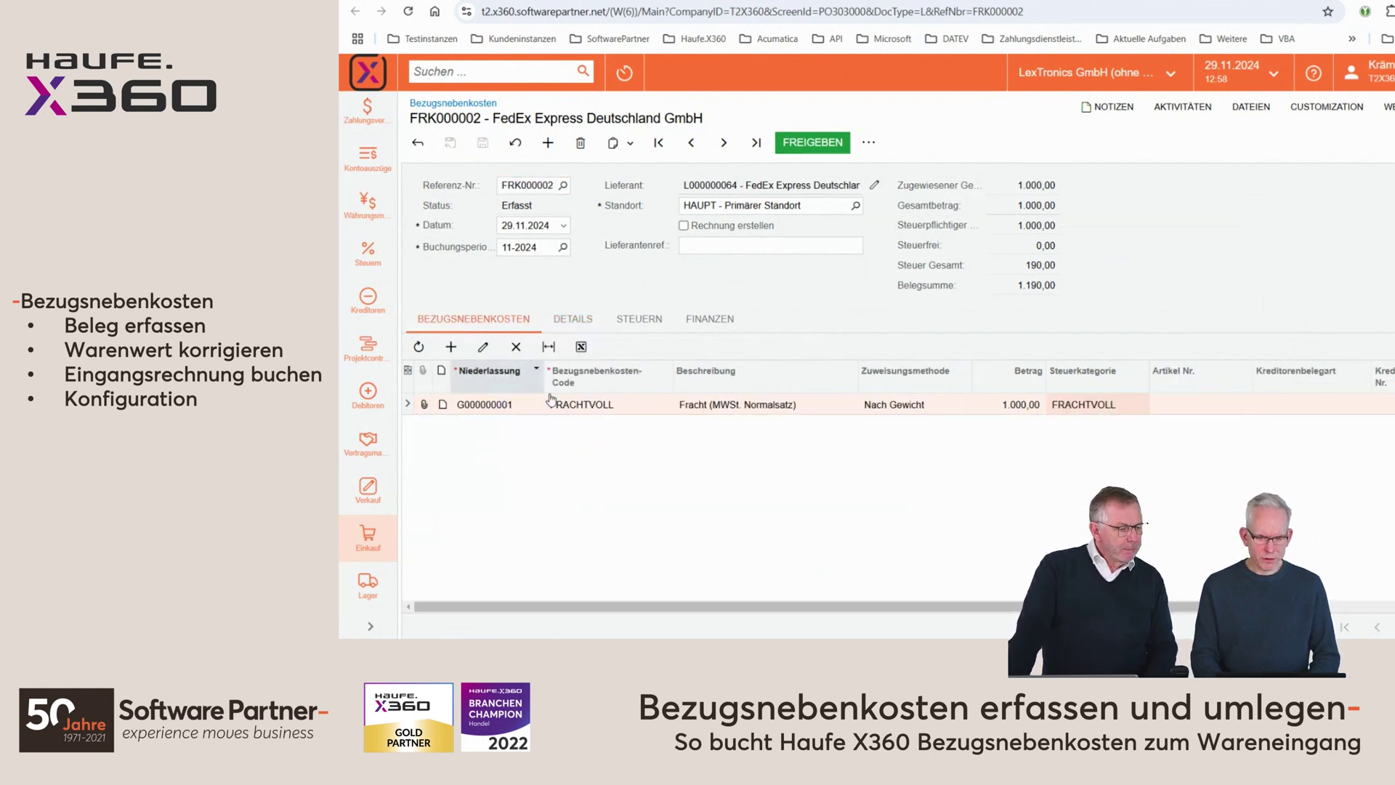
{"action": "left_click", "coordinate": [574, 321]}
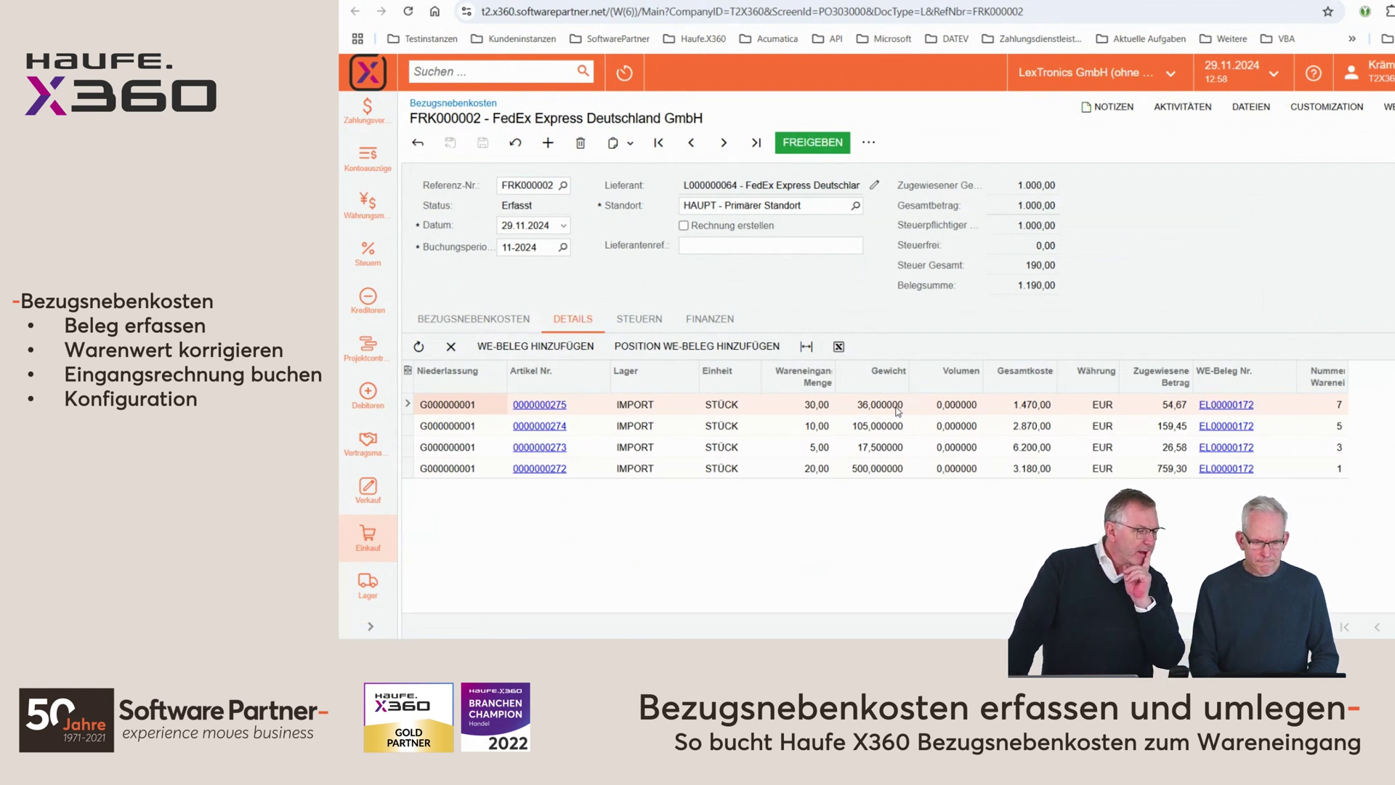
{"action": "left_click", "coordinate": [468, 323]}
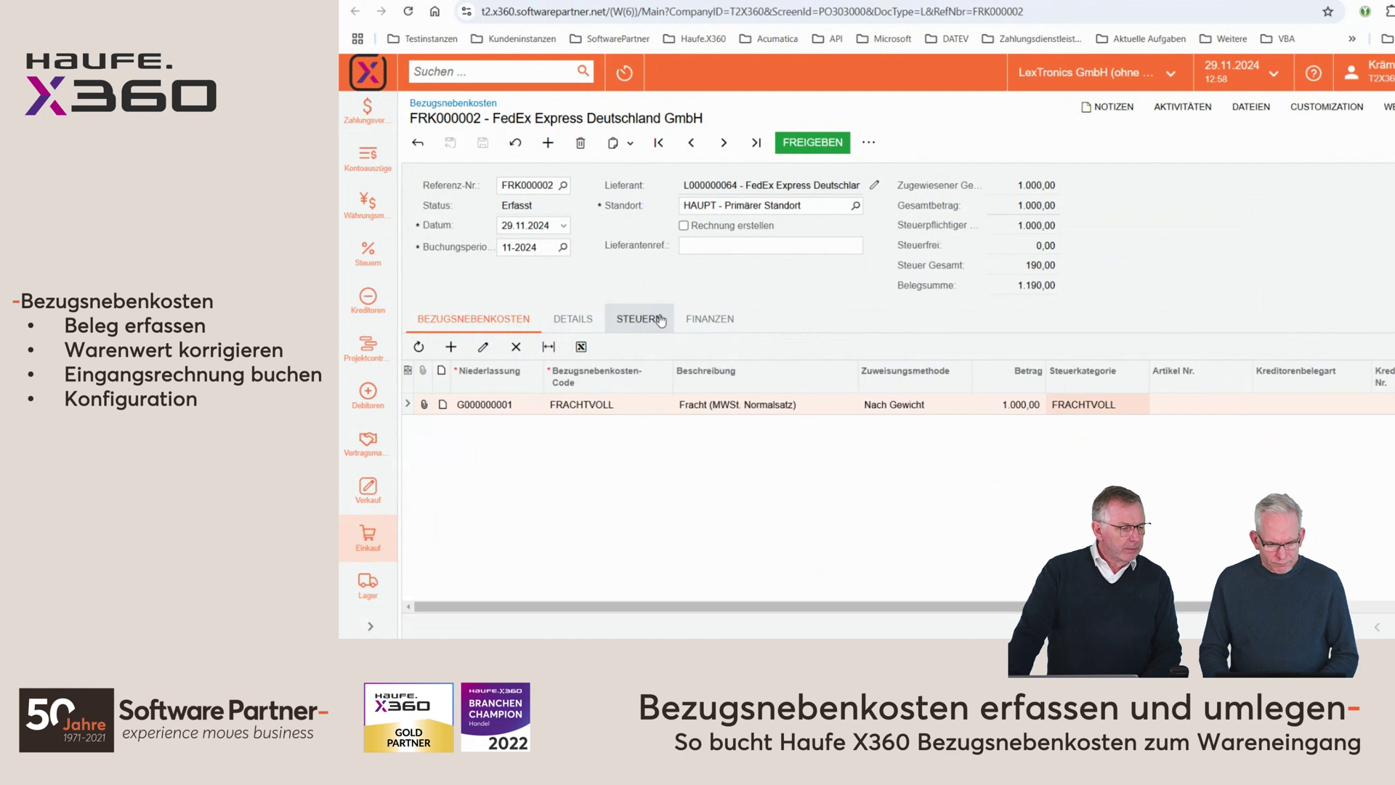
{"action": "left_click", "coordinate": [705, 319]}
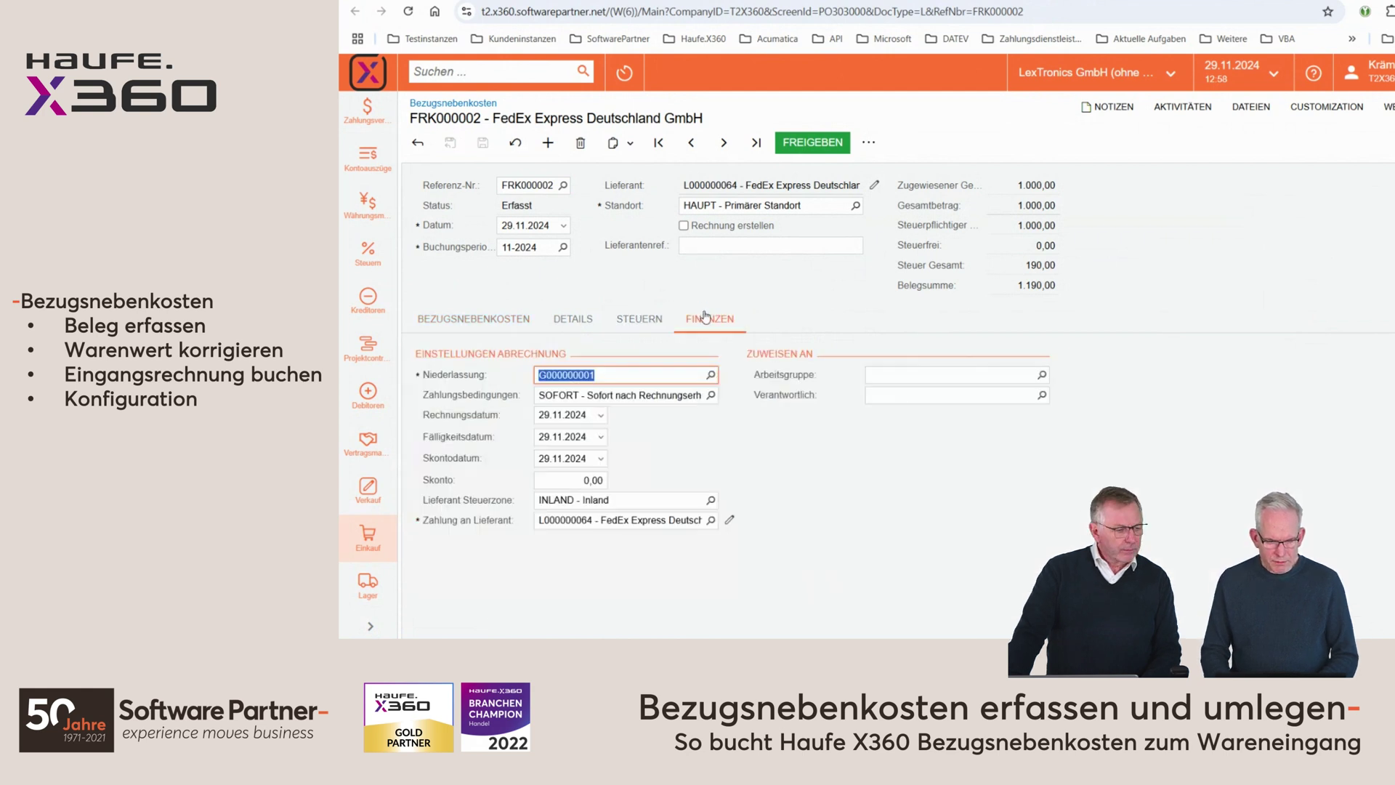
{"action": "left_click", "coordinate": [588, 326]}
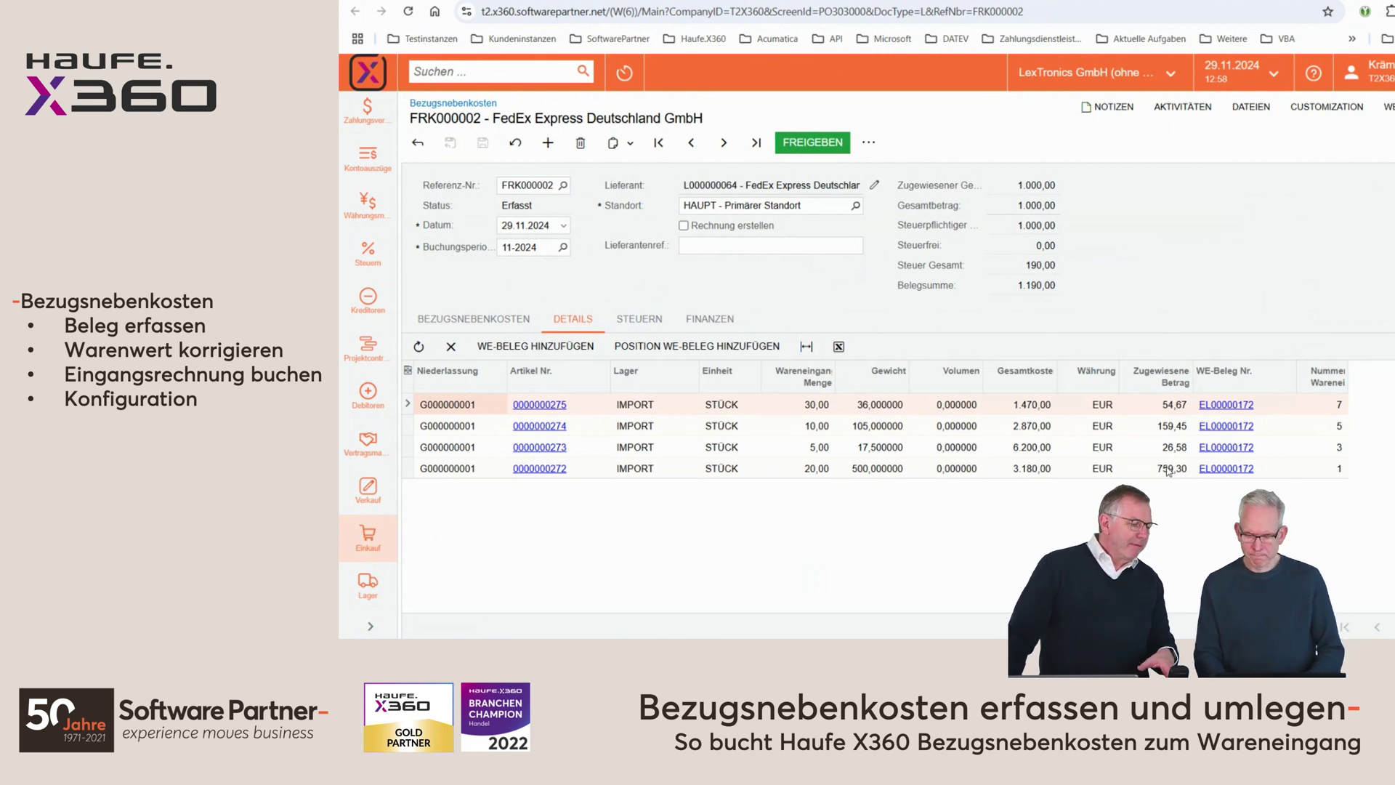
{"action": "left_click", "coordinate": [496, 322]}
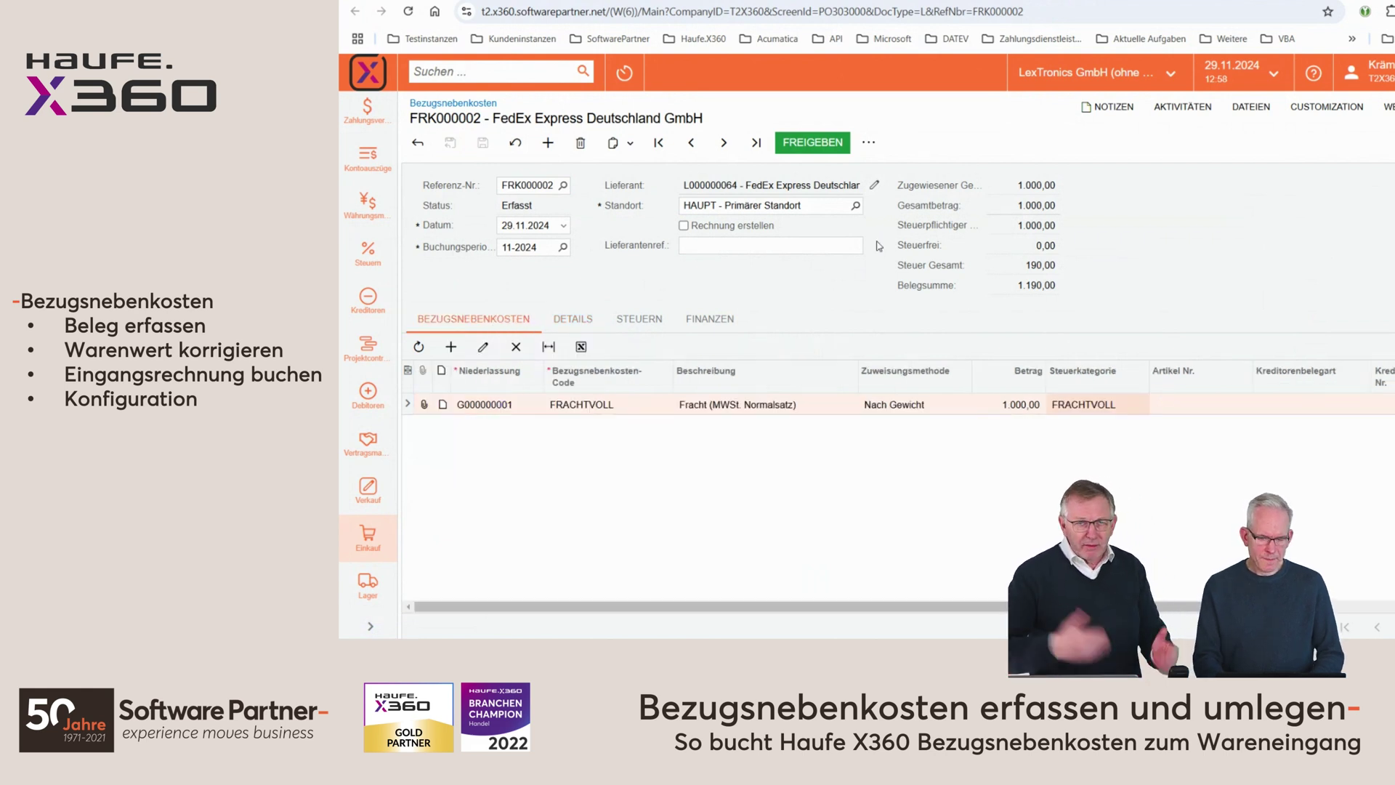
Step: Add a second cost line with the code ZOLL and an amount of 200,00, save the record and display the allocation per item
{"action": "left_click", "coordinate": [459, 352]}
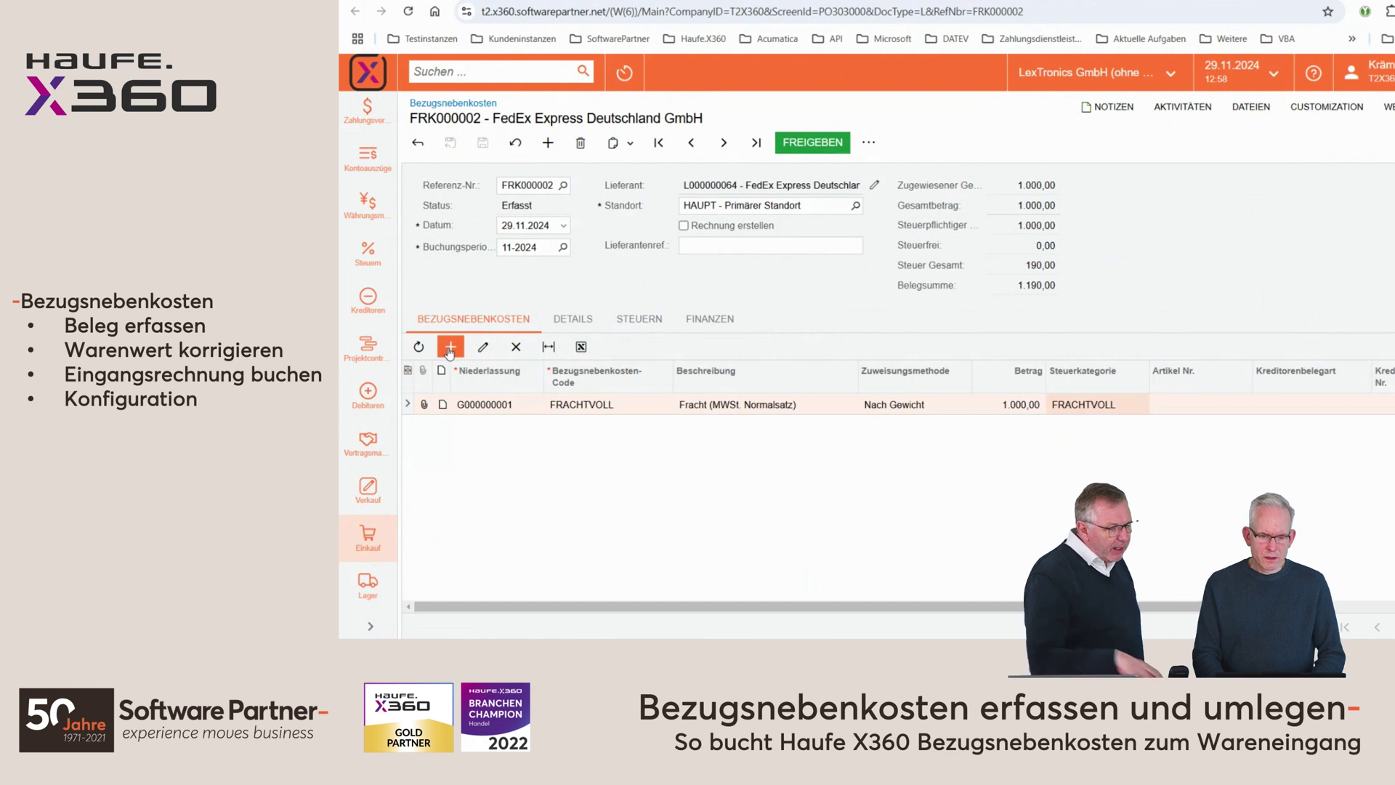
{"action": "left_click", "coordinate": [611, 427]}
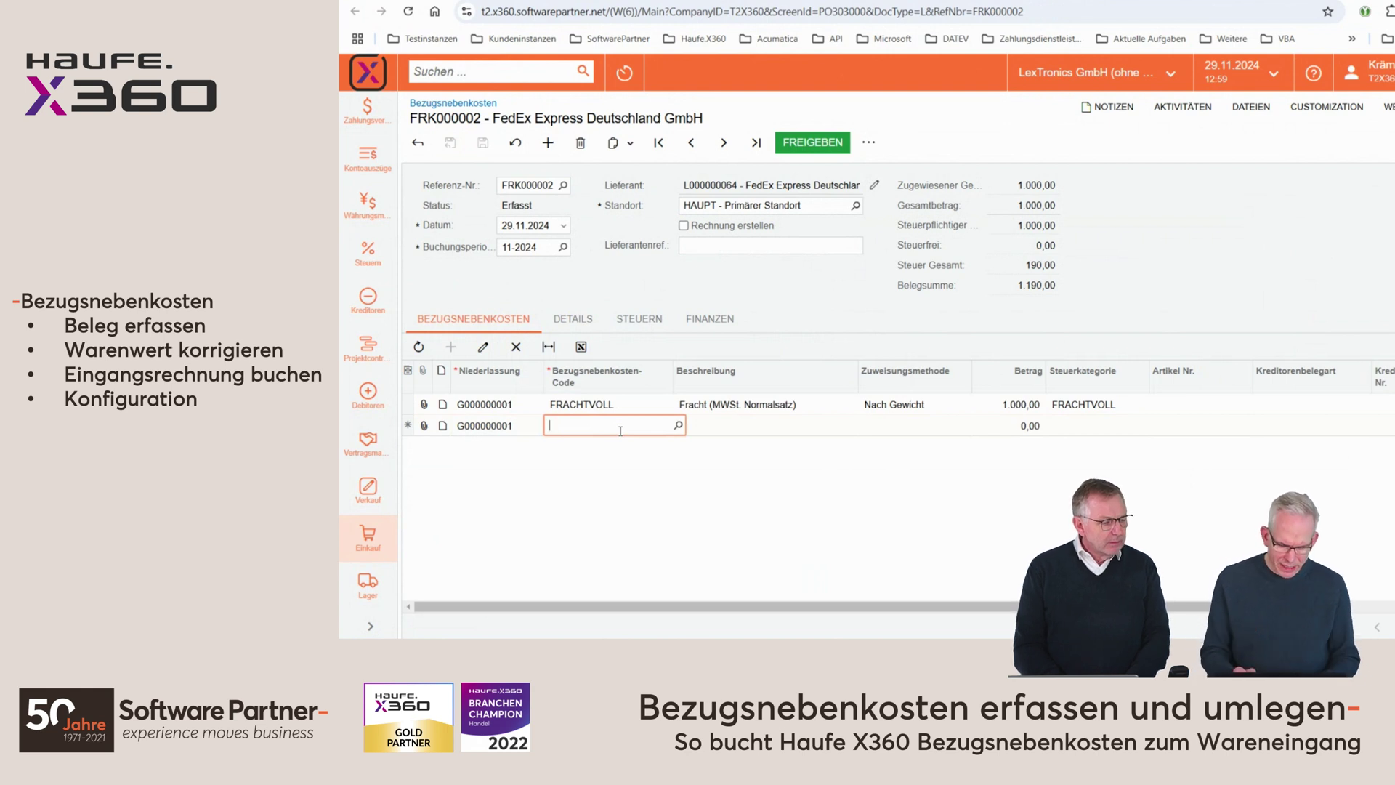
{"action": "type", "text": "zoll"}
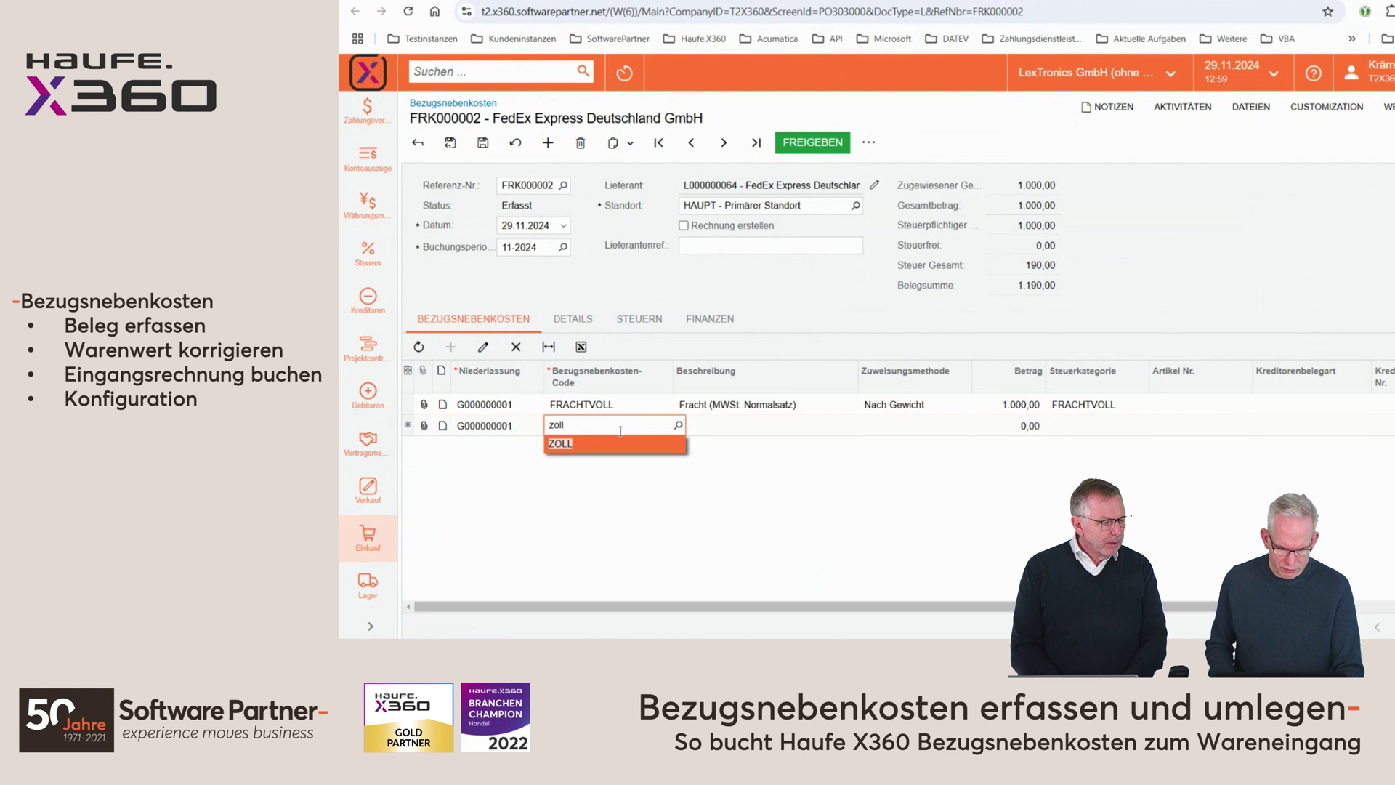
{"action": "key", "text": "Tab"}
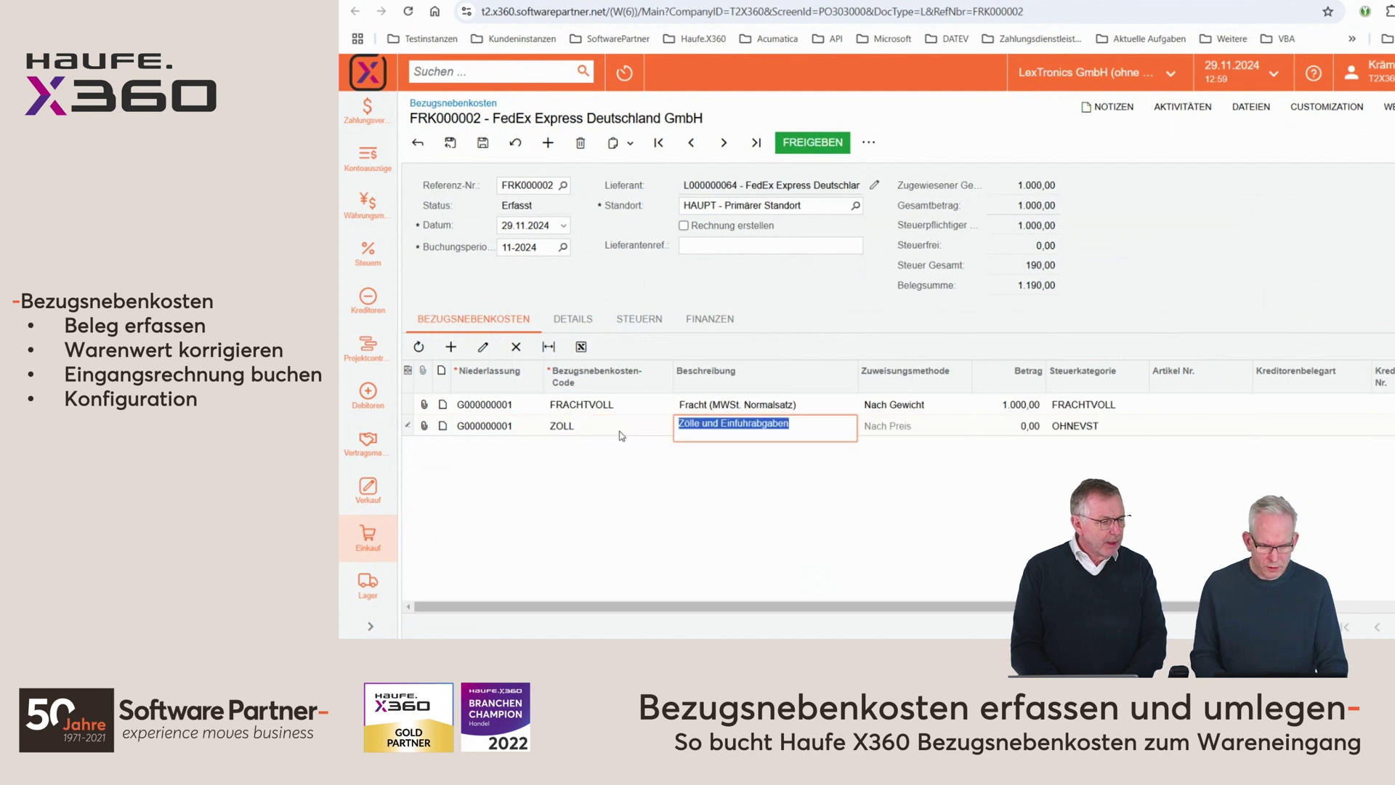
{"action": "left_click", "coordinate": [1019, 430]}
{"action": "type", "text": "200"}
{"action": "key", "text": "Tab"}
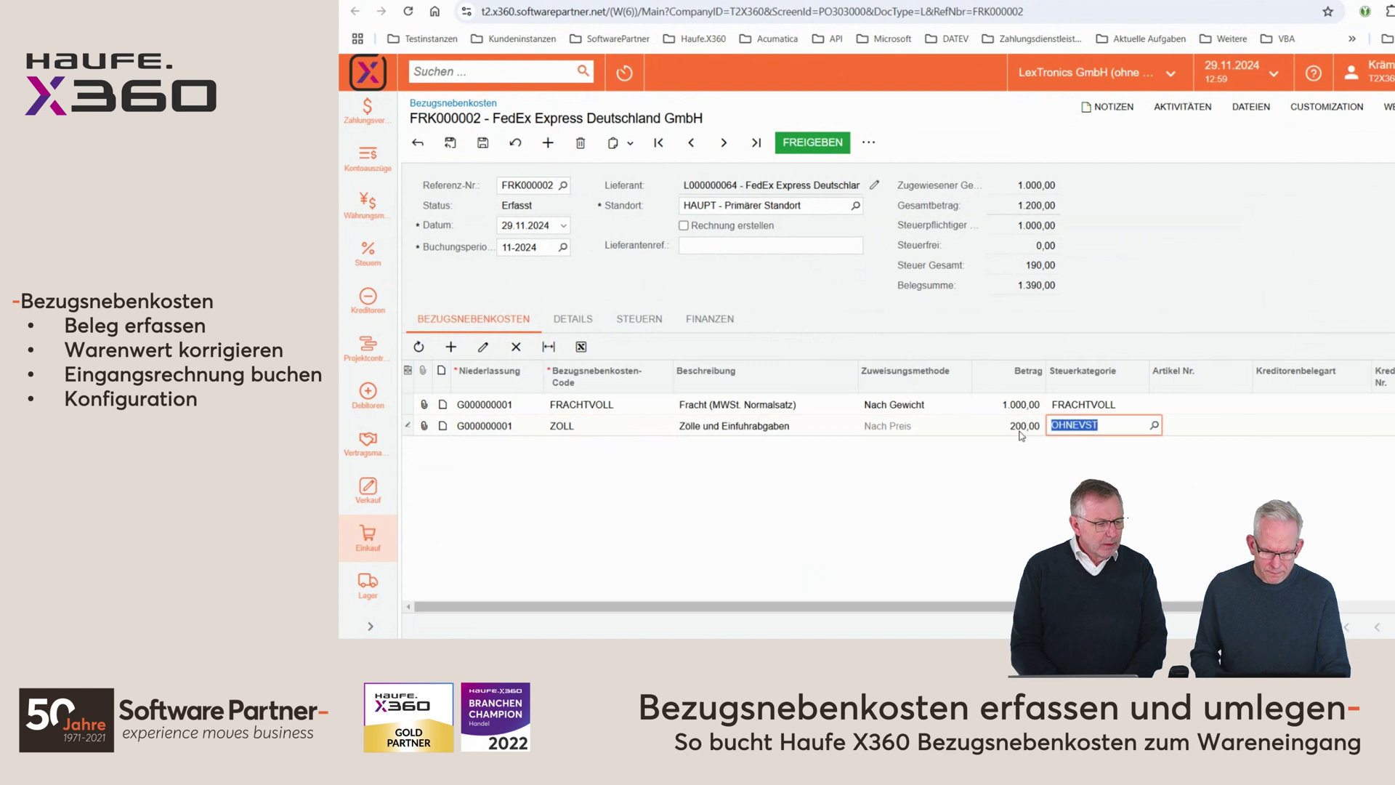
{"action": "key", "text": "Tab"}
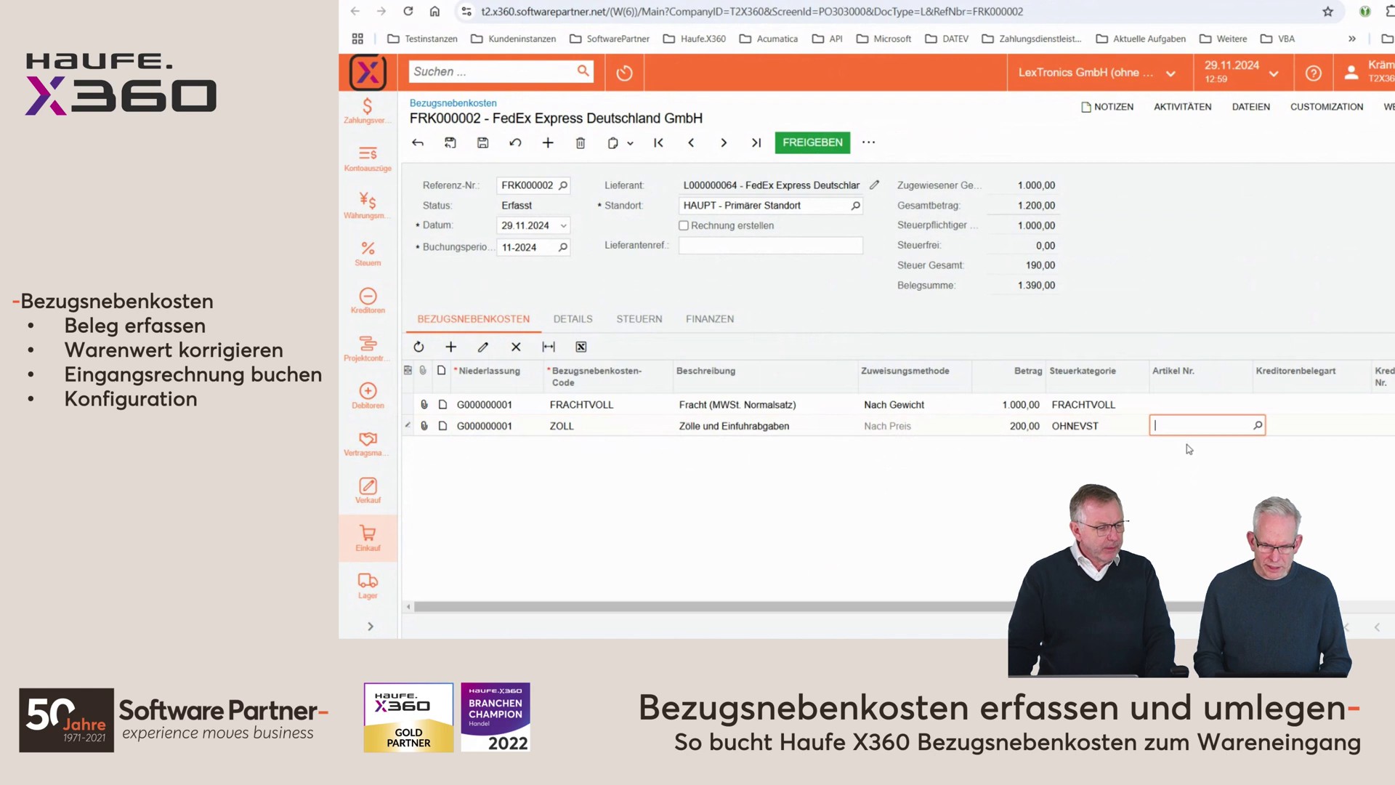
{"action": "left_click", "coordinate": [485, 143]}
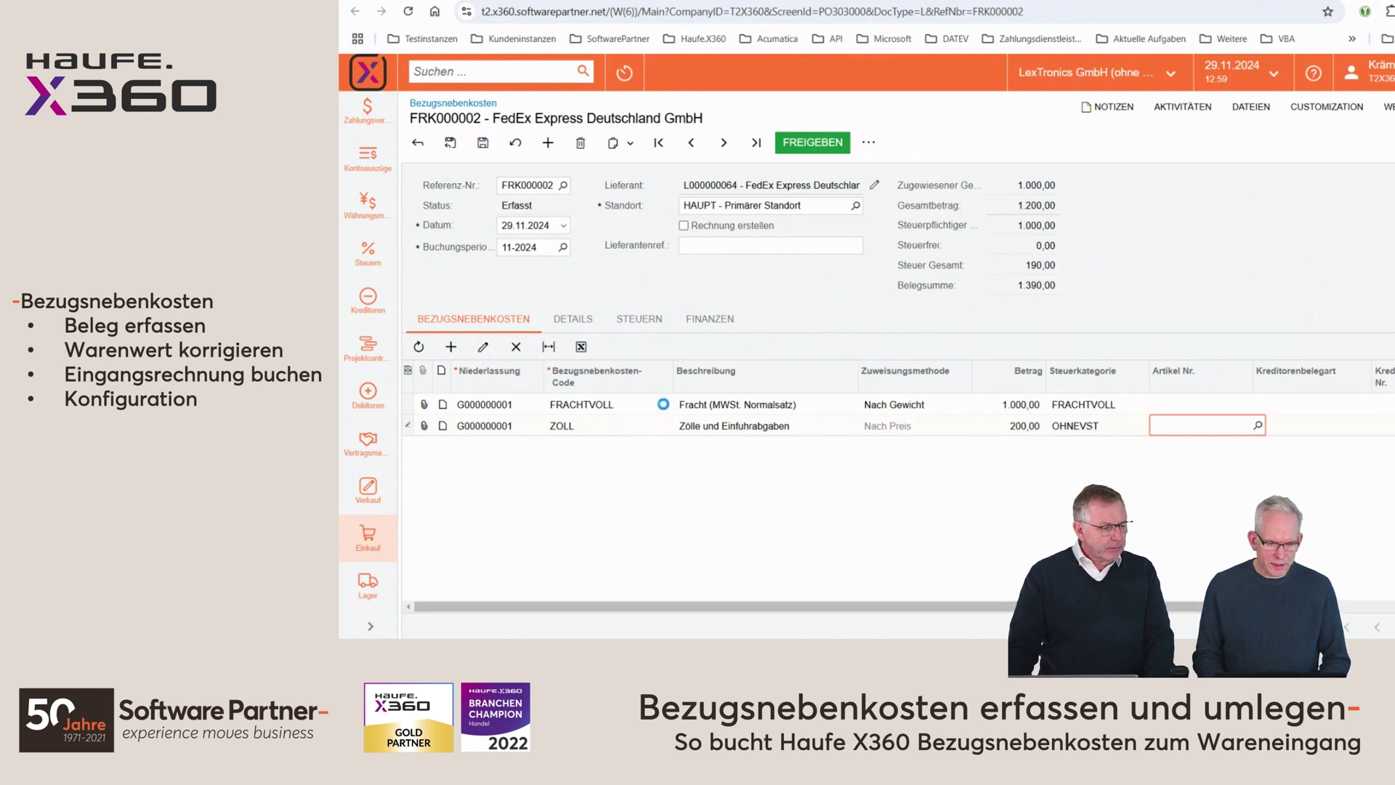
{"action": "left_click", "coordinate": [591, 321]}
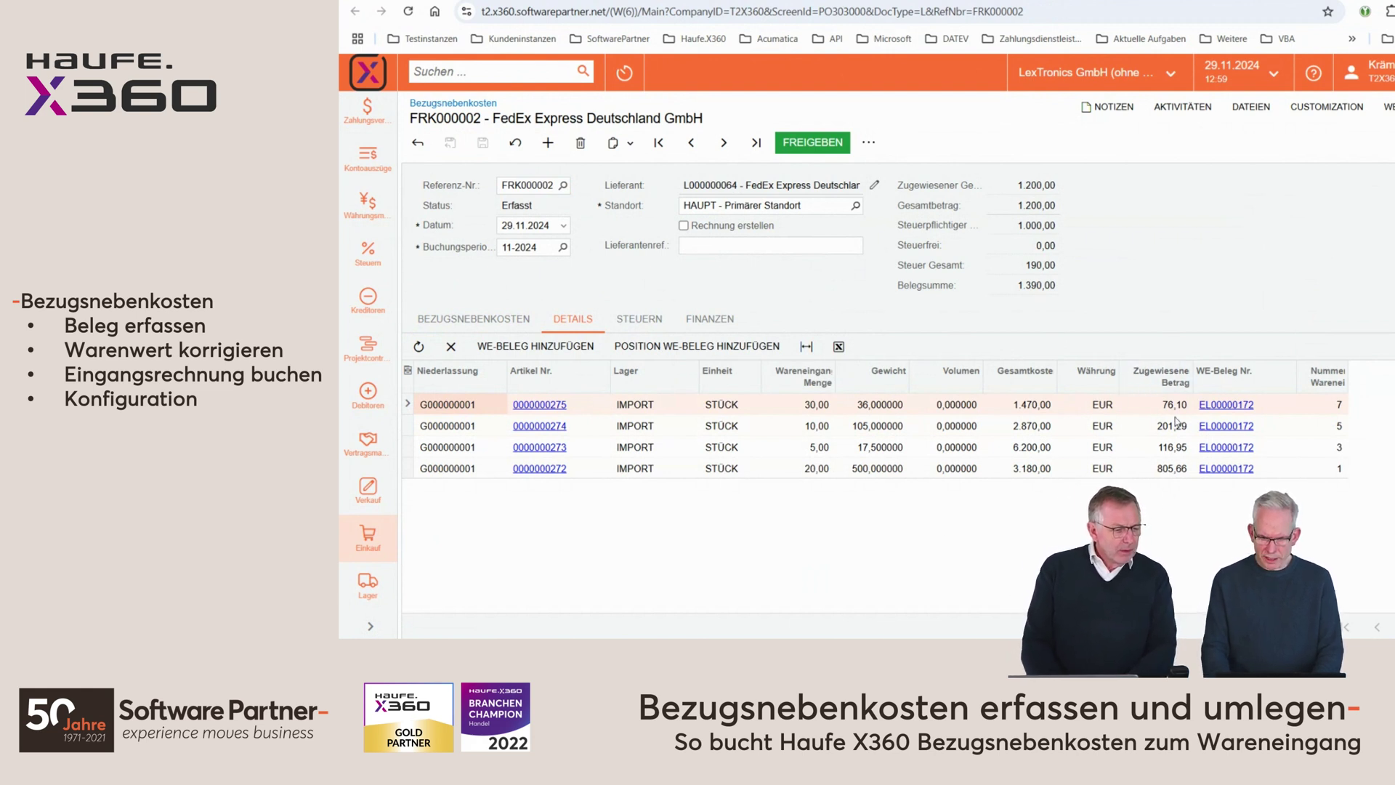
Step: Add a third Bezugsnebenkosten line with the code EUST and an amount of 2.000,00, and save the record
{"action": "left_click", "coordinate": [502, 318]}
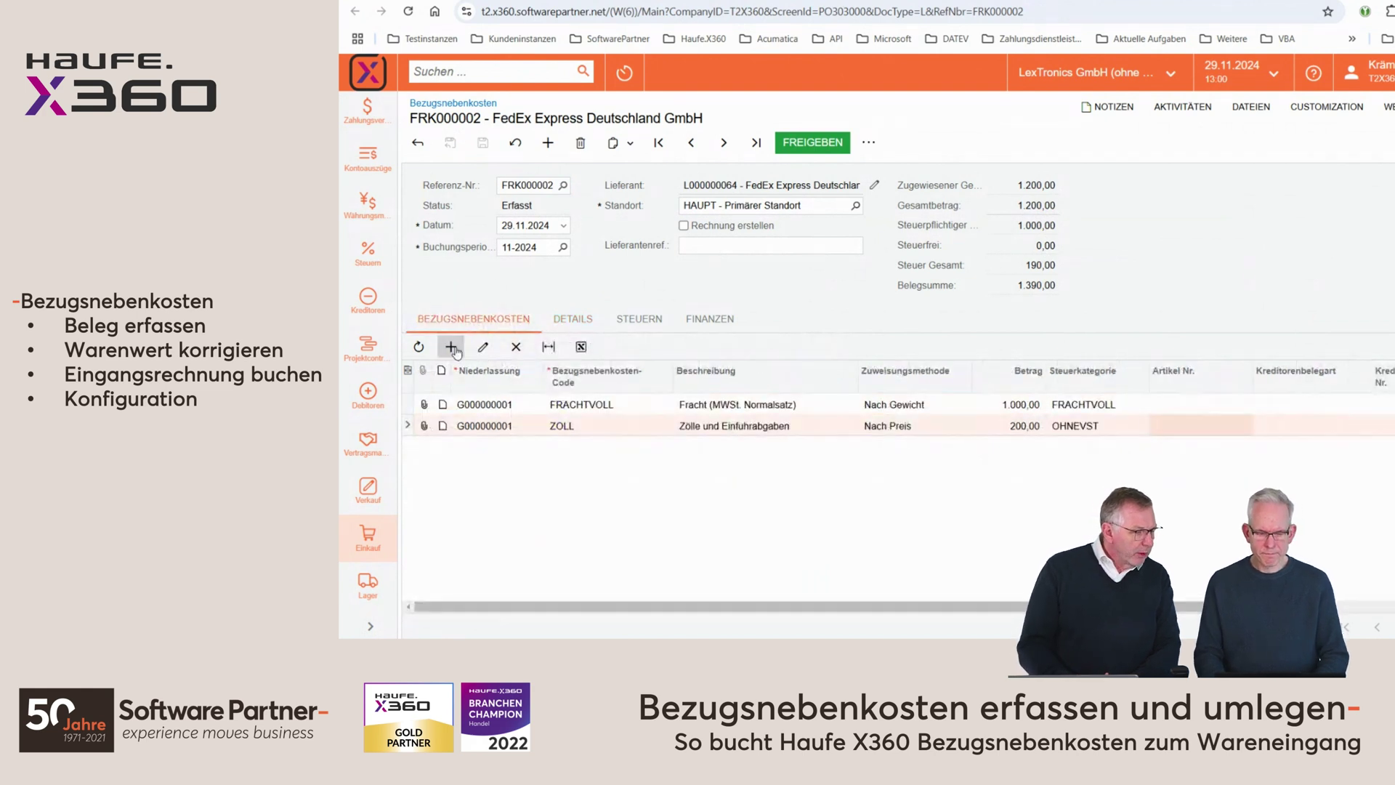
{"action": "left_click", "coordinate": [451, 346]}
{"action": "left_click", "coordinate": [612, 450]}
{"action": "type", "text": "eust"}
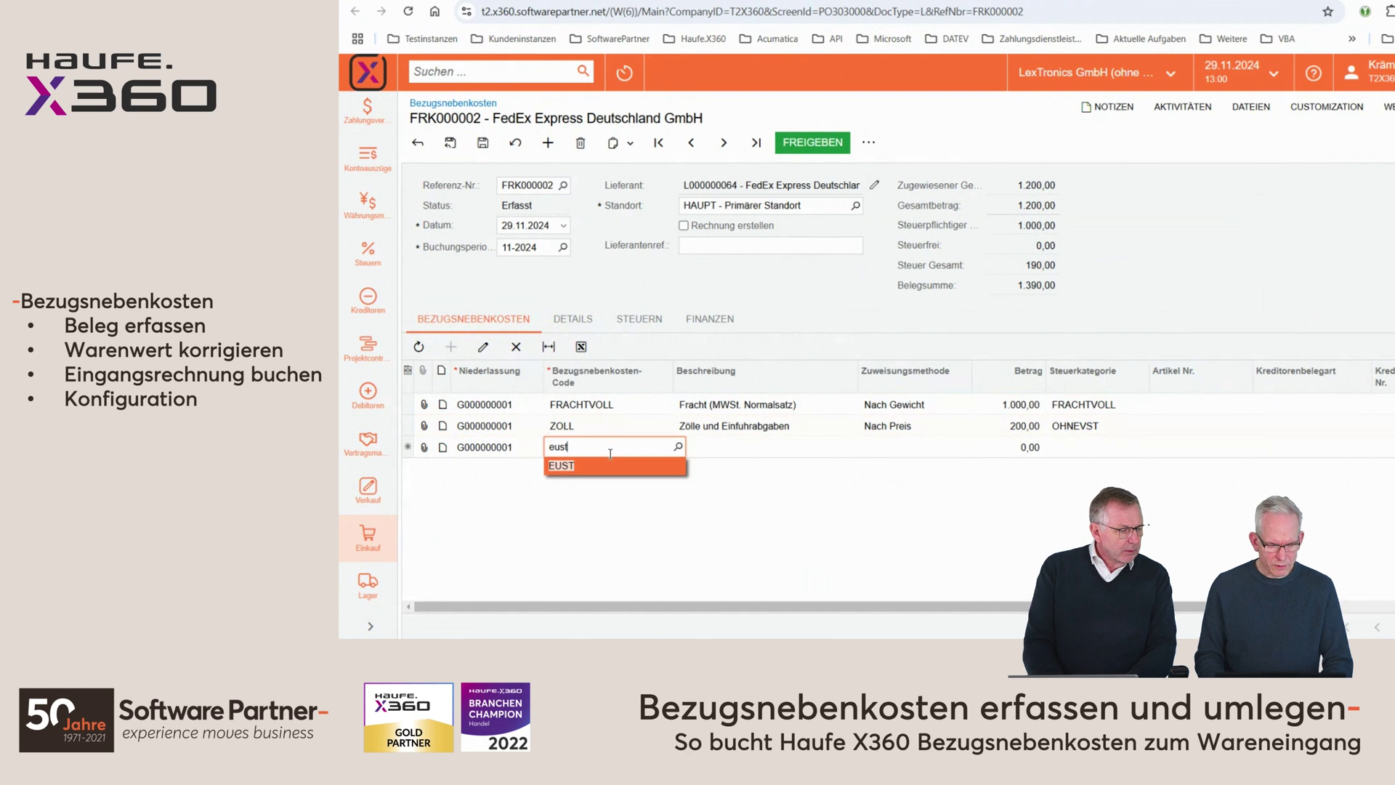
{"action": "left_click", "coordinate": [612, 467]}
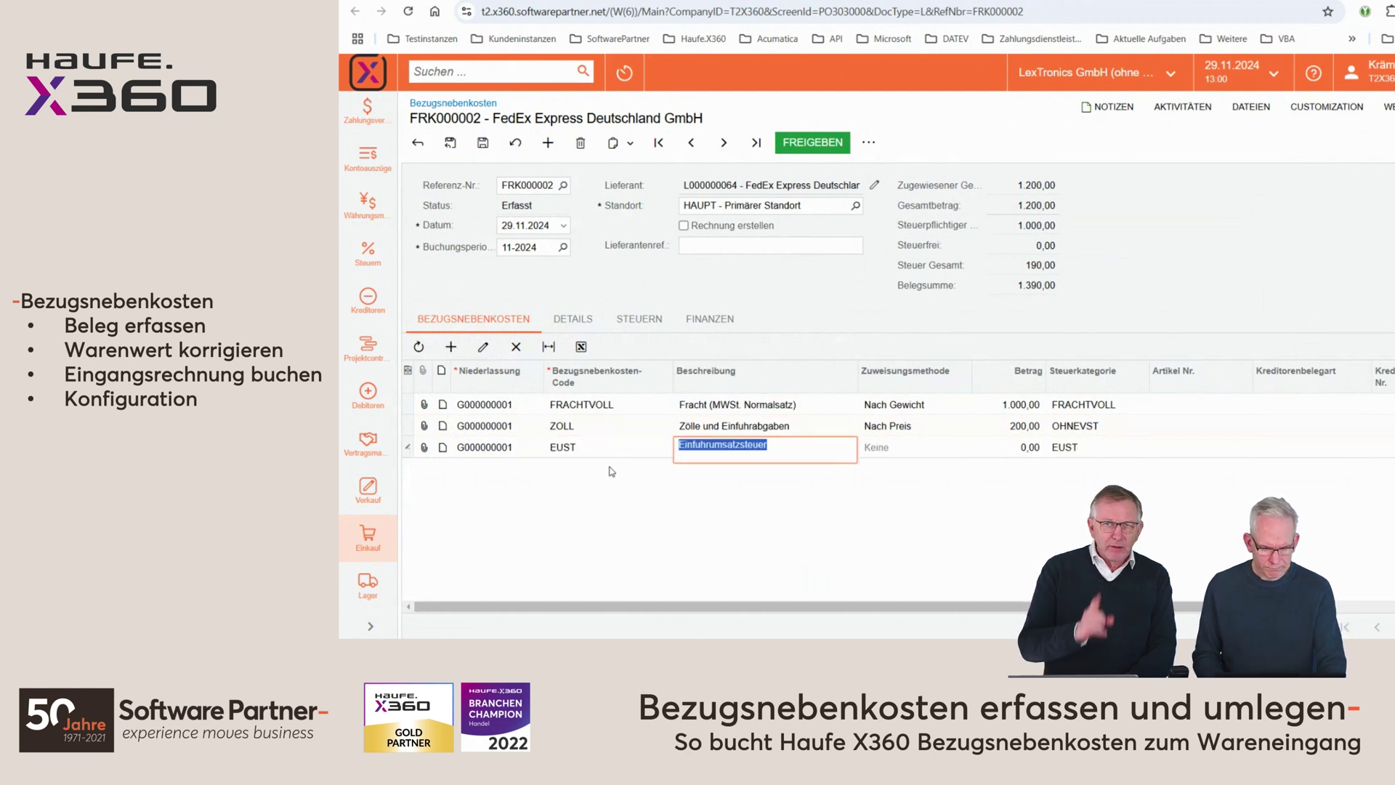
{"action": "key", "text": "Tab"}
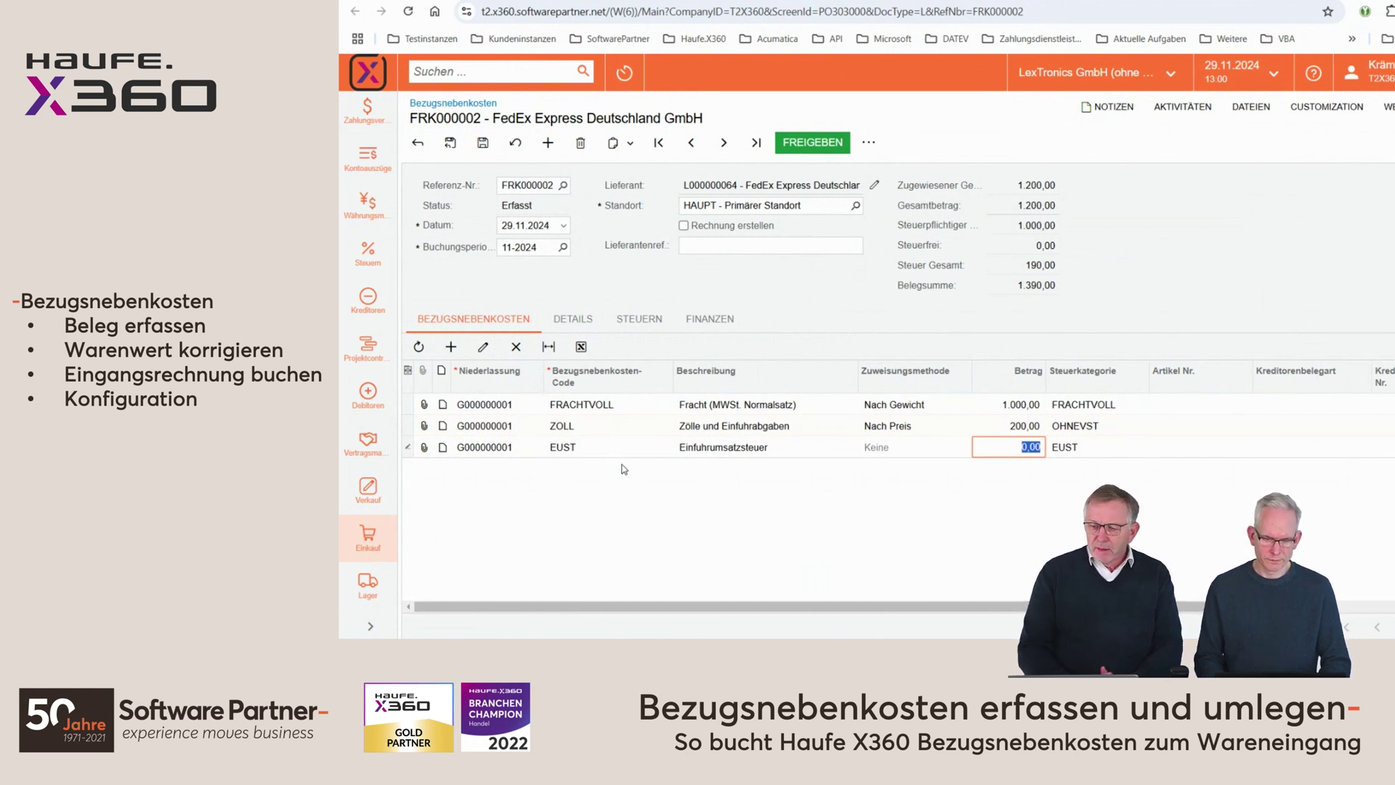
{"action": "type", "text": "2000"}
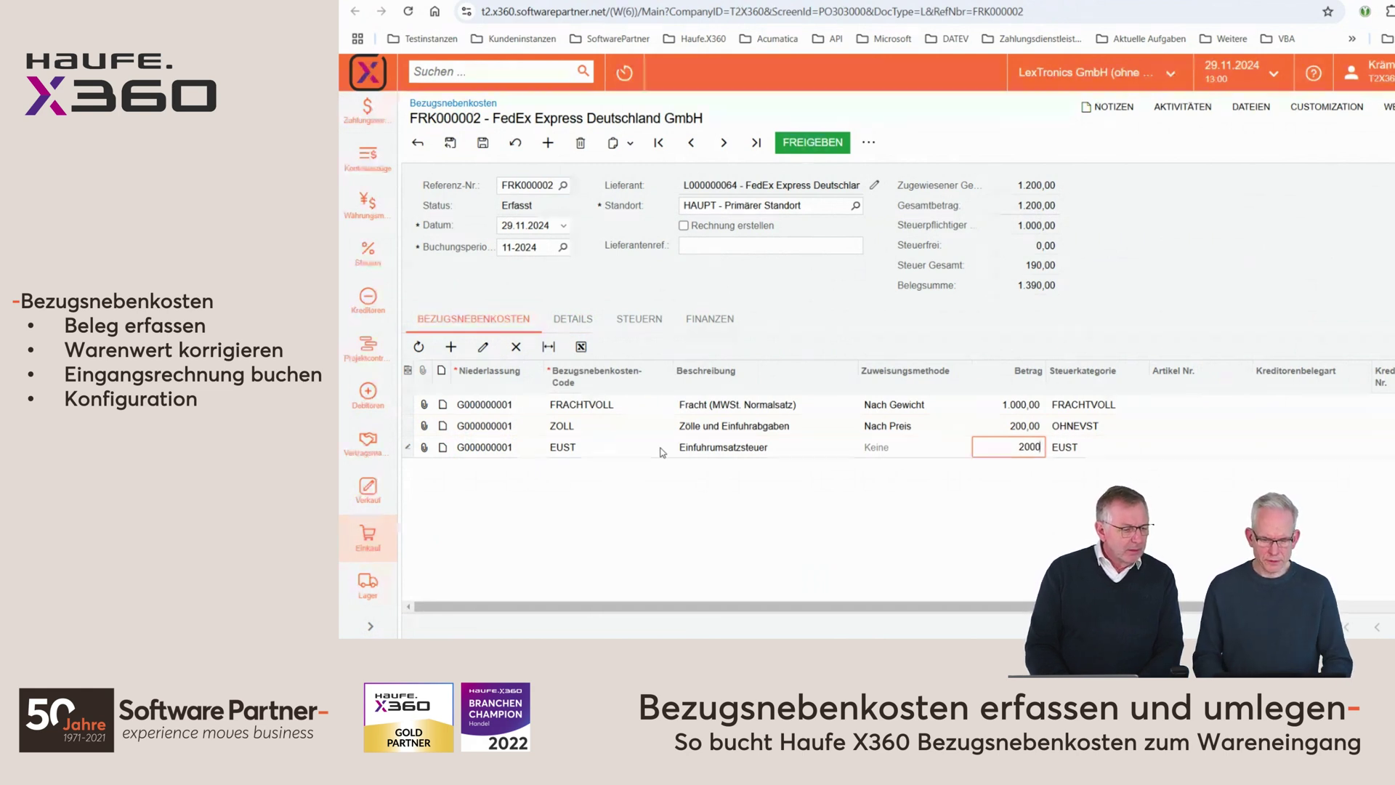
{"action": "key", "text": "Tab"}
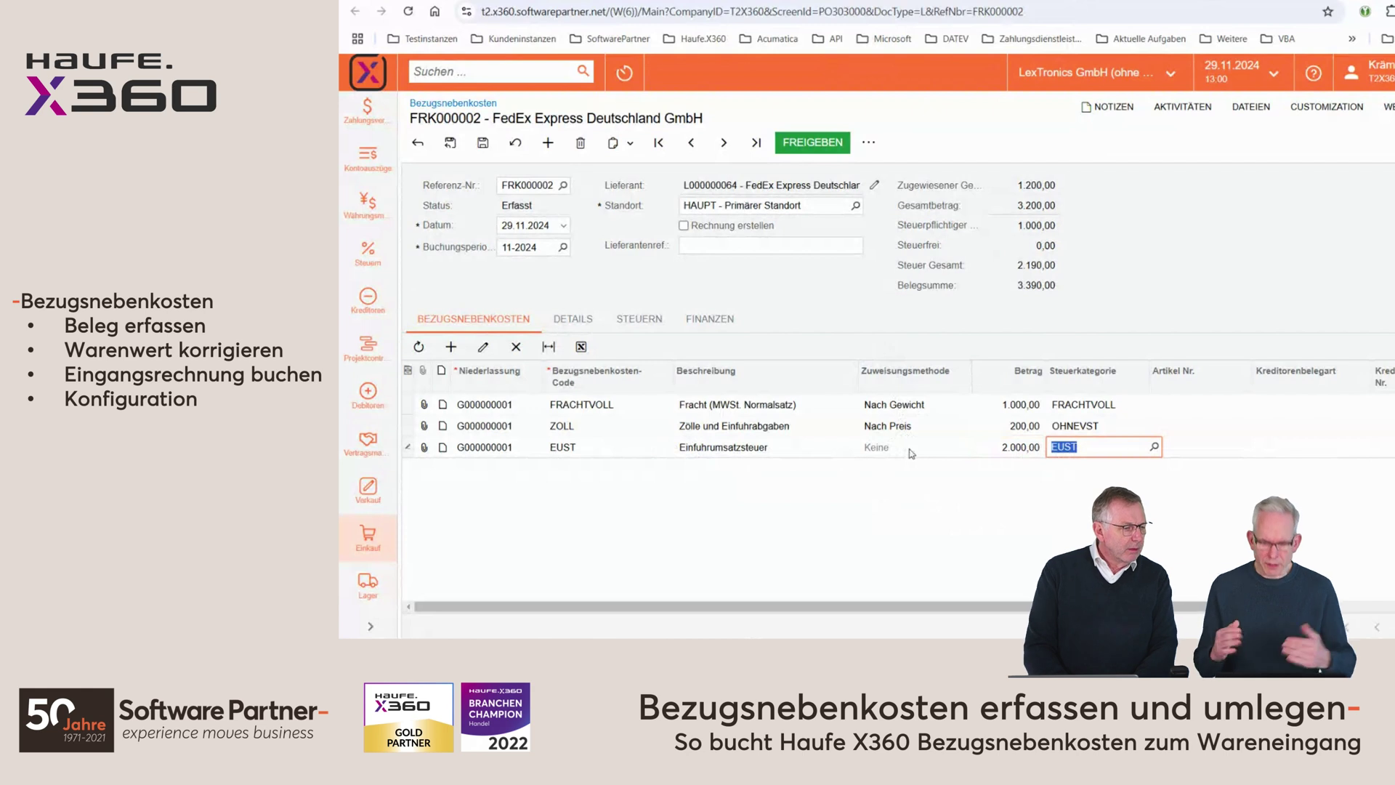
{"action": "left_click", "coordinate": [481, 143]}
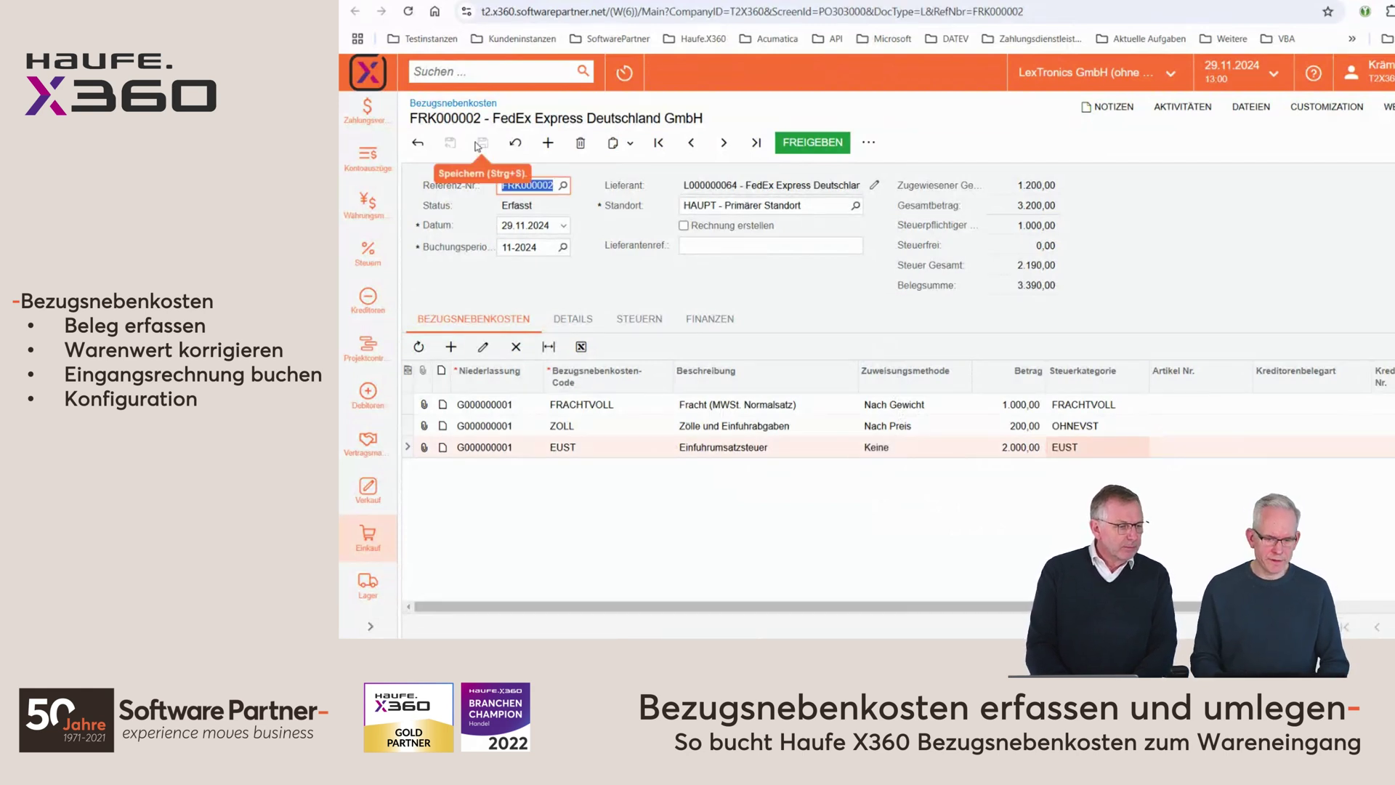
Step: Enter INV233647 as the supplier reference, save the Bezugsnebenkosten record and release it
{"action": "left_click", "coordinate": [808, 248]}
{"action": "type", "text": "1"}
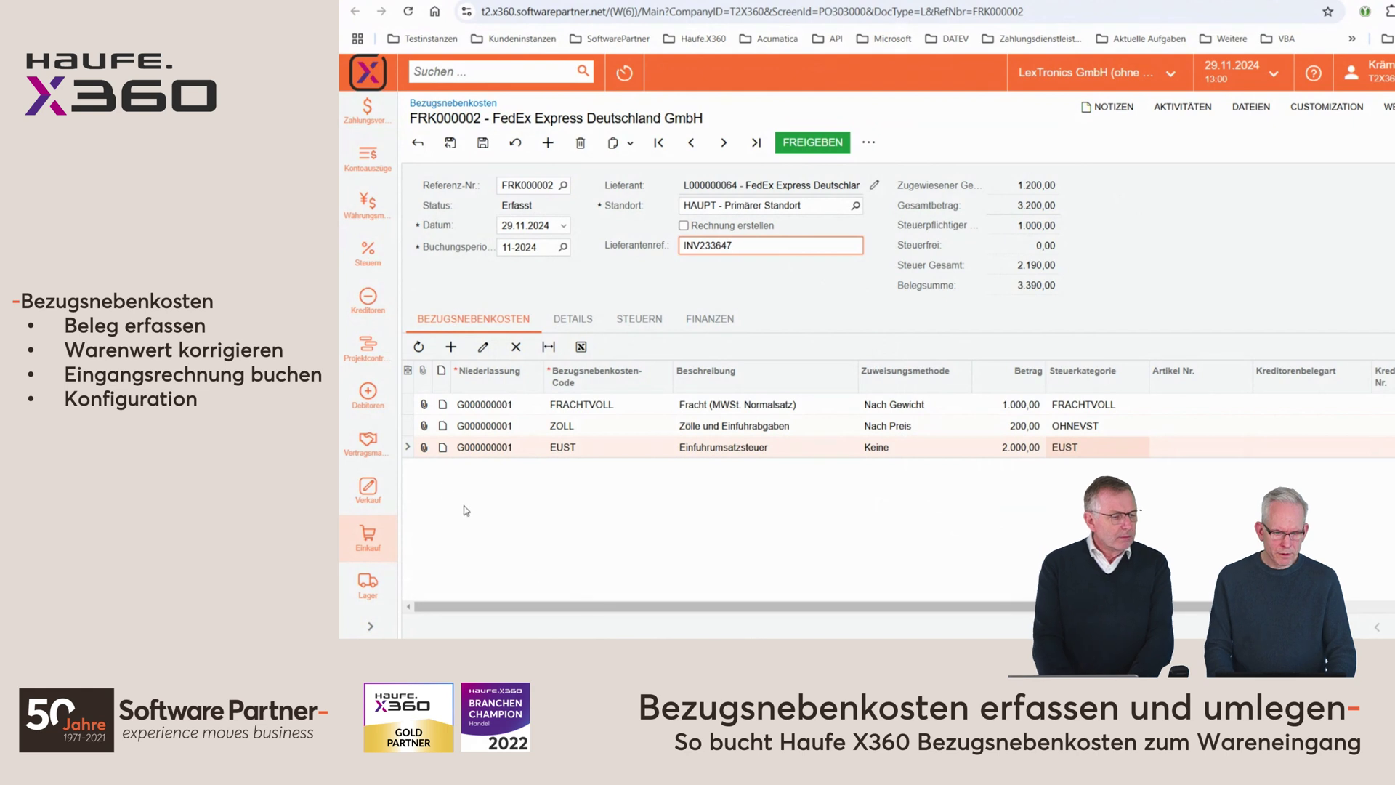
{"action": "left_click", "coordinate": [482, 143]}
{"action": "left_click", "coordinate": [812, 143]}
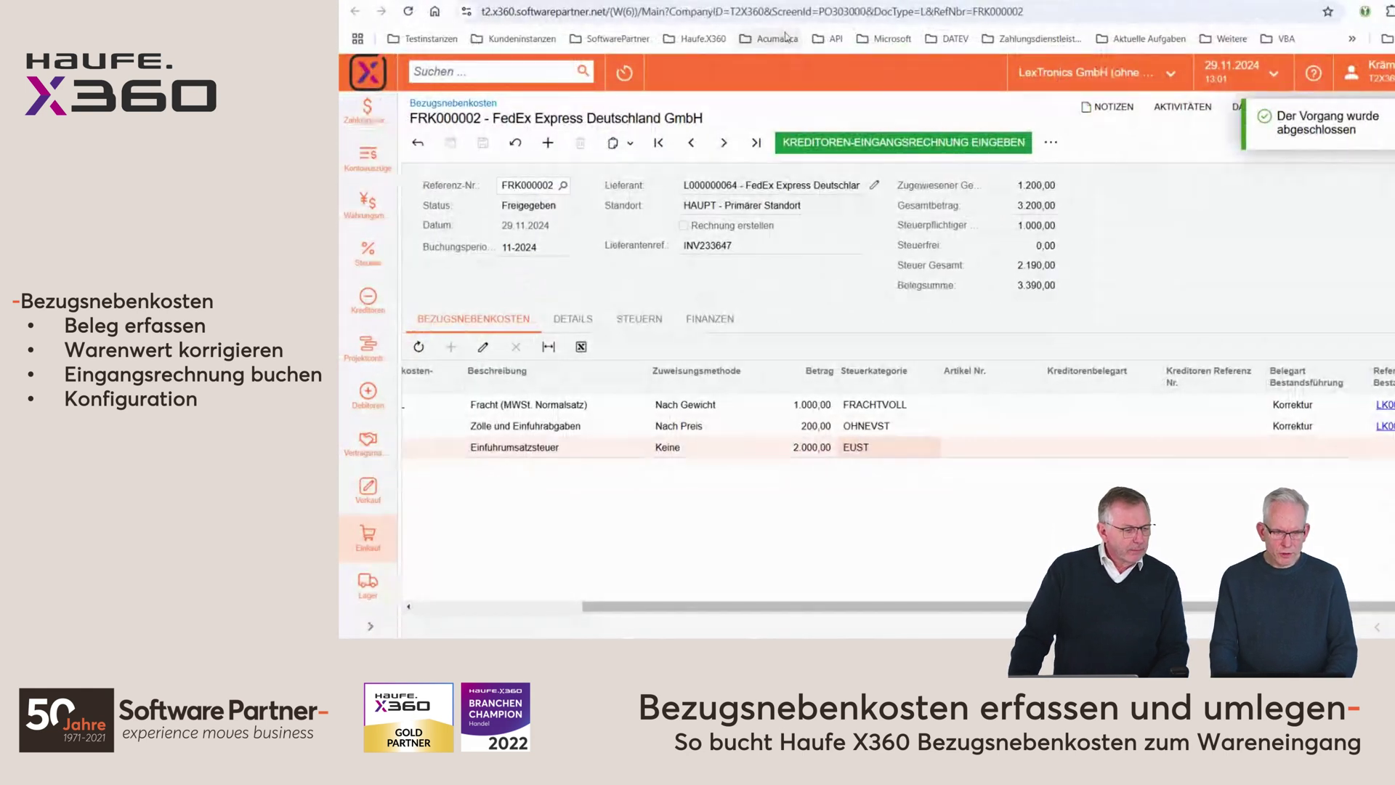
Step: Release the stock corrections LK00000003 and LK00000002, and refresh the Lagerwert report for the IMPORT warehouse
{"action": "key", "text": "ctrl+Tab"}
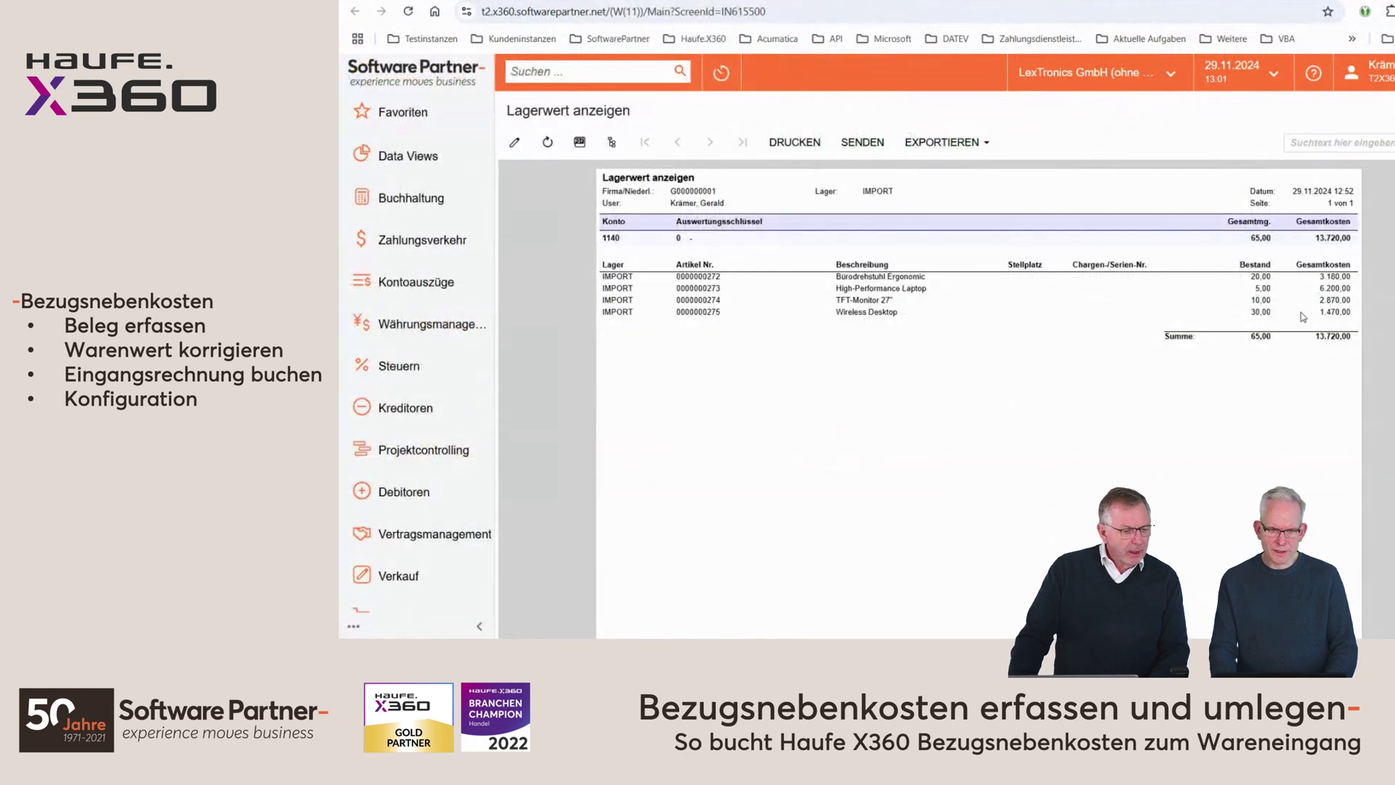
{"action": "key", "text": "ctrl+Tab"}
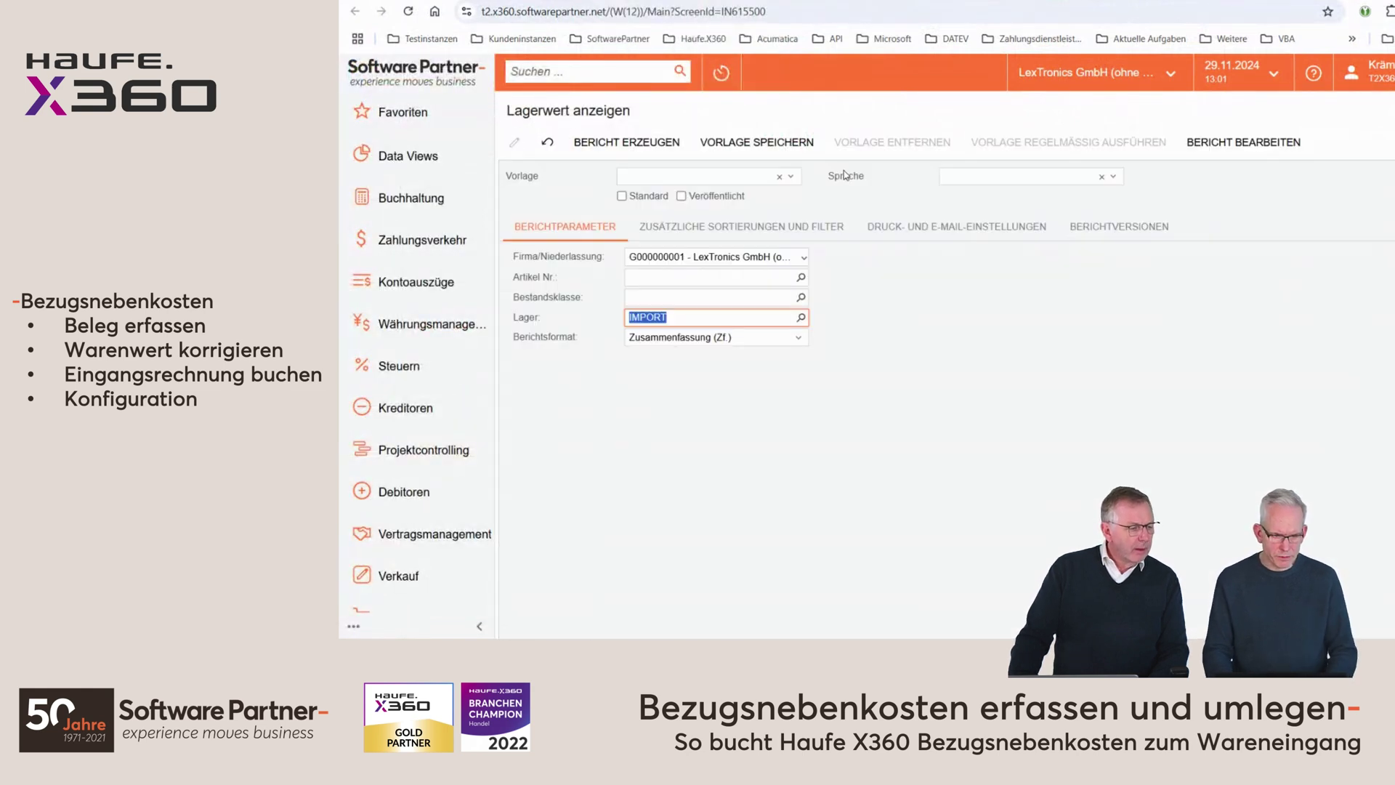
{"action": "key", "text": "ctrl+Tab"}
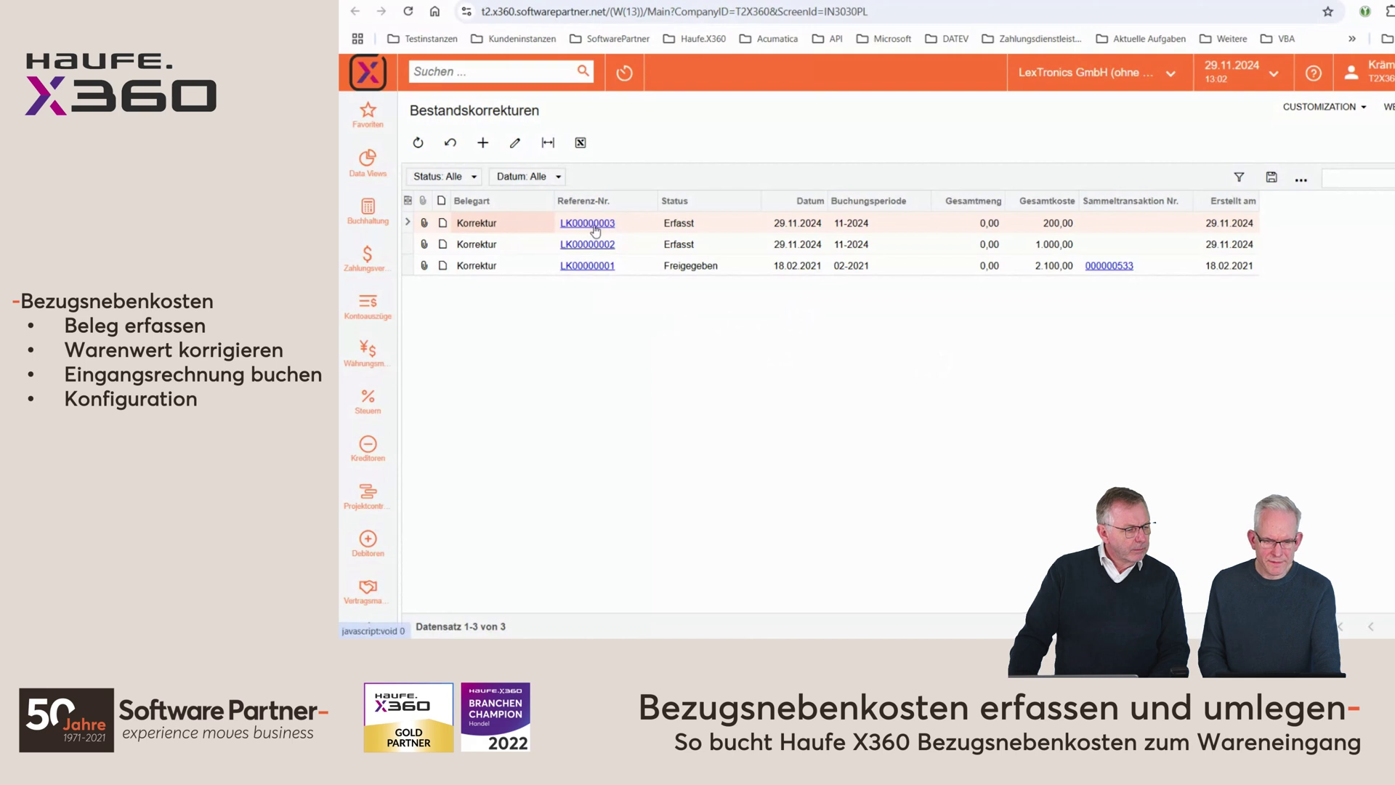
{"action": "left_click", "coordinate": [601, 226]}
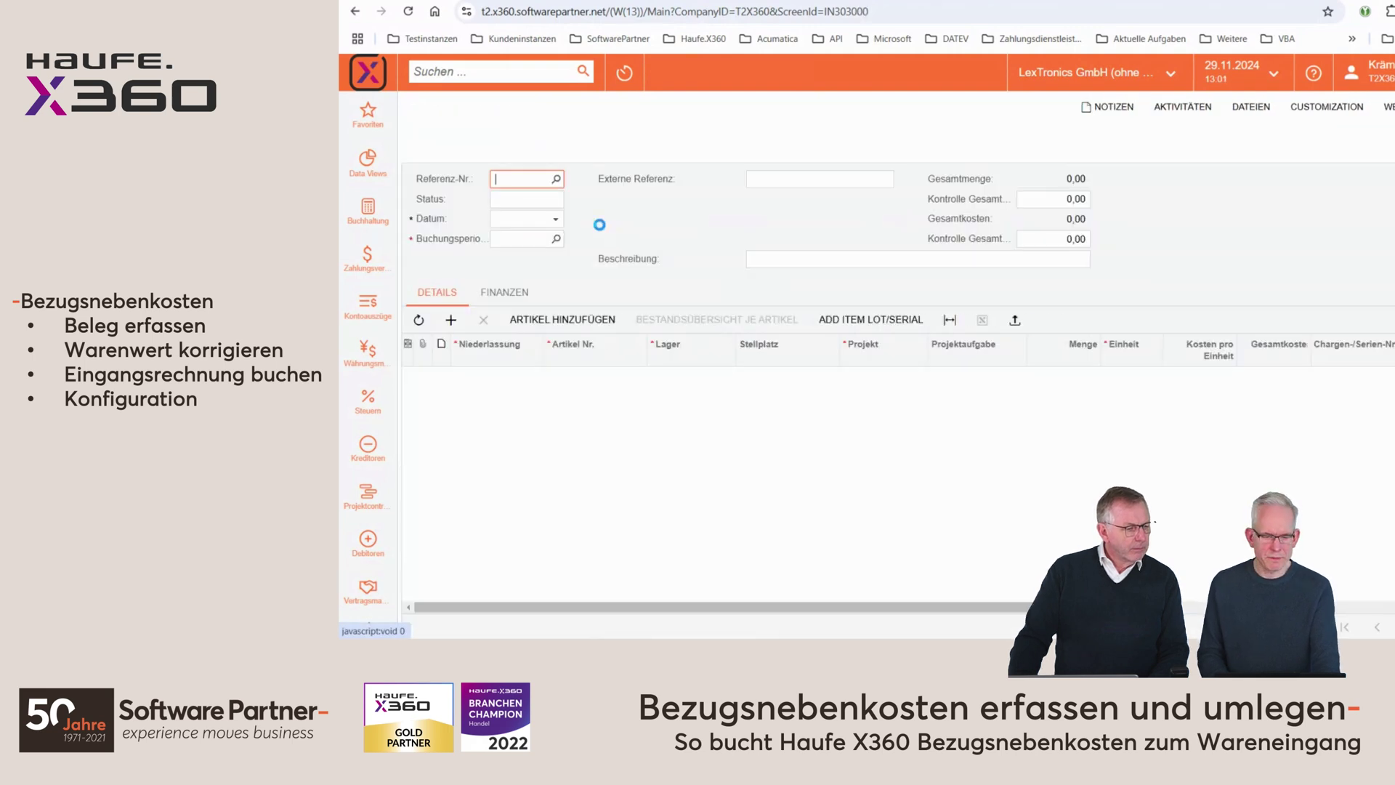
{"action": "left_click", "coordinate": [821, 153]}
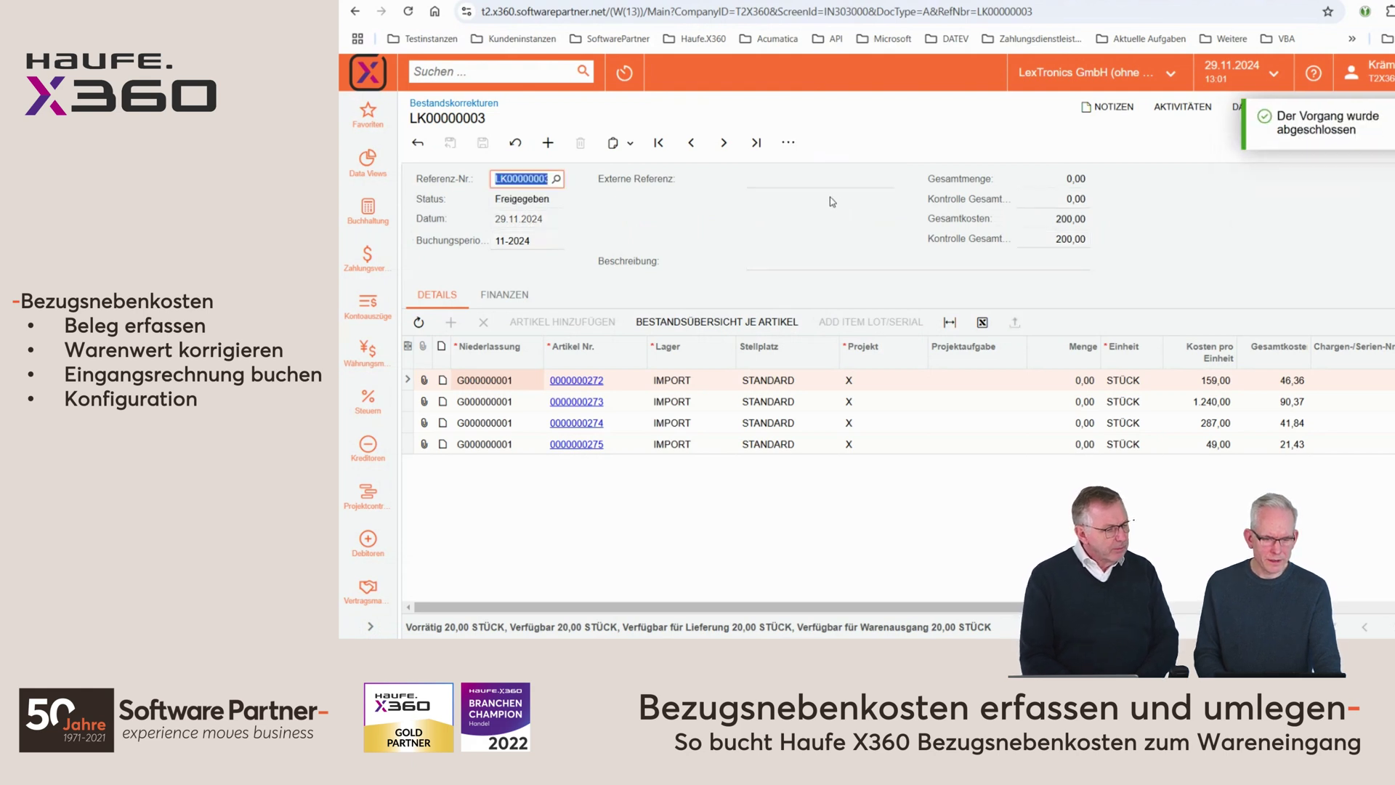
{"action": "left_click", "coordinate": [418, 142]}
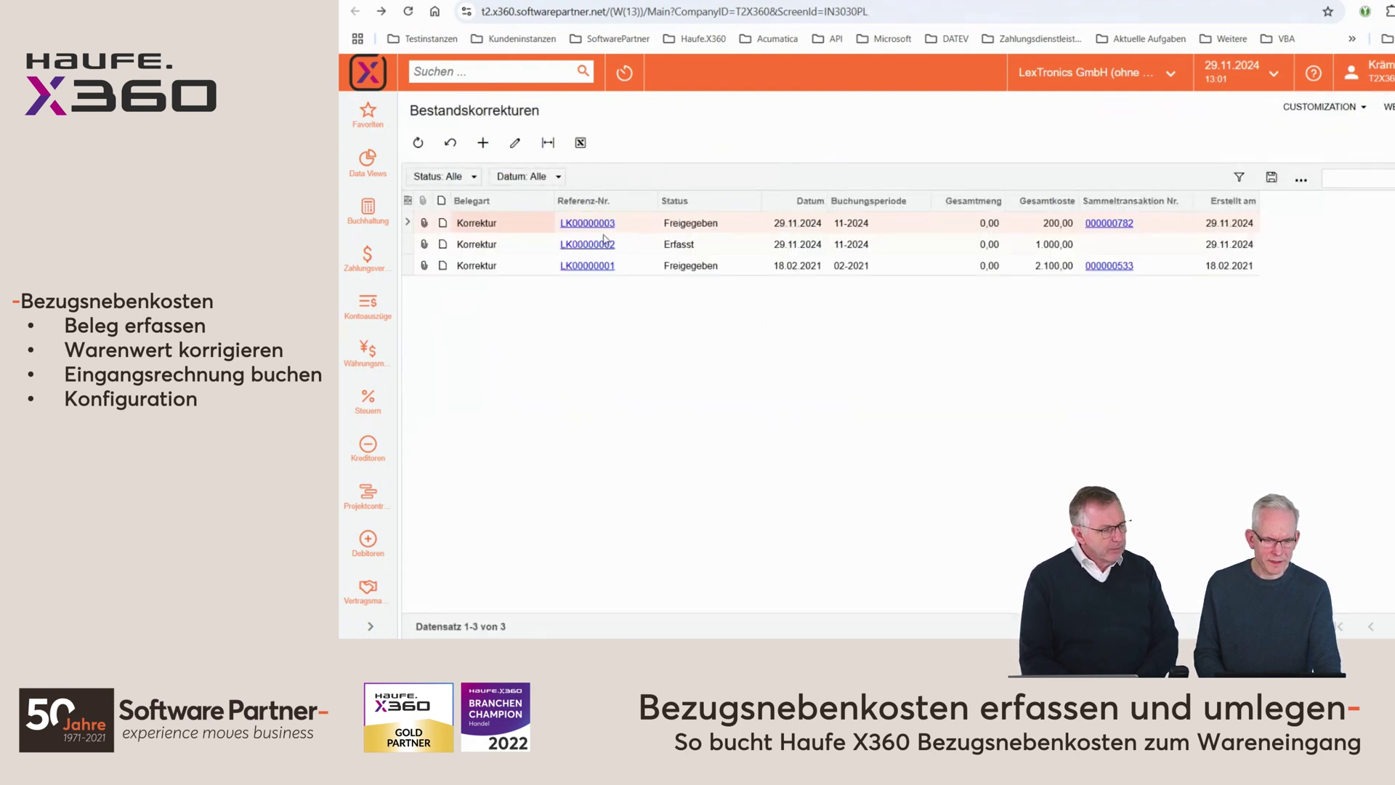
{"action": "left_click", "coordinate": [597, 245]}
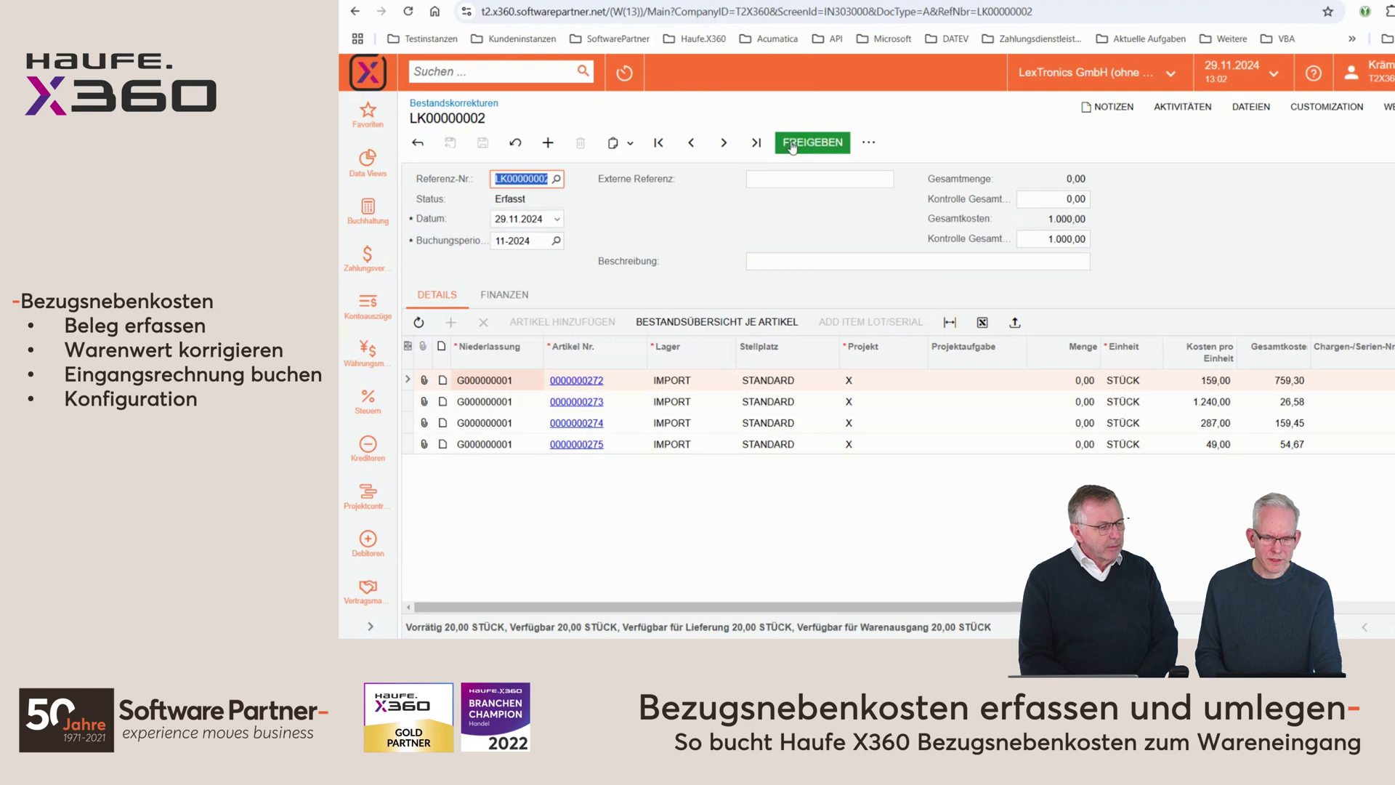
{"action": "left_click", "coordinate": [793, 145]}
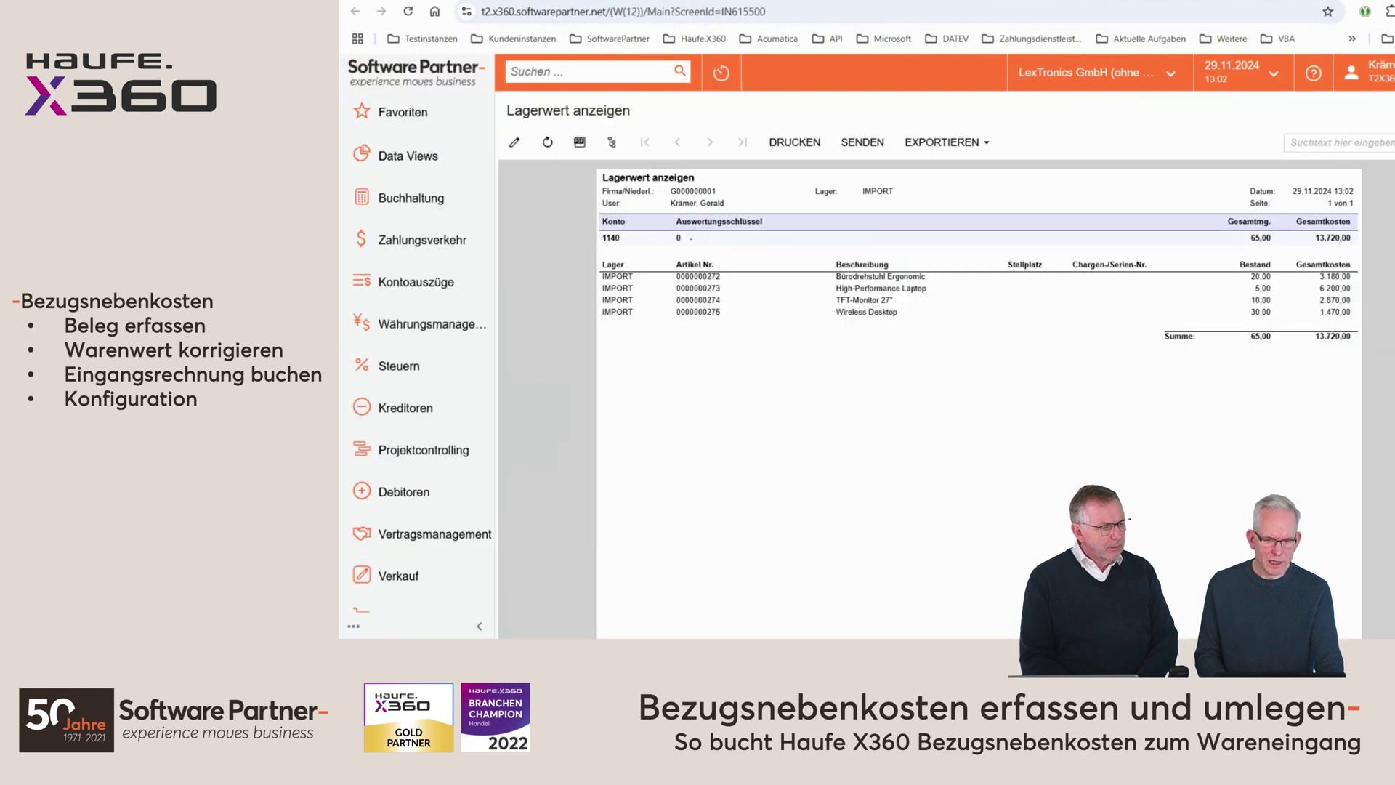
{"action": "left_click", "coordinate": [547, 142]}
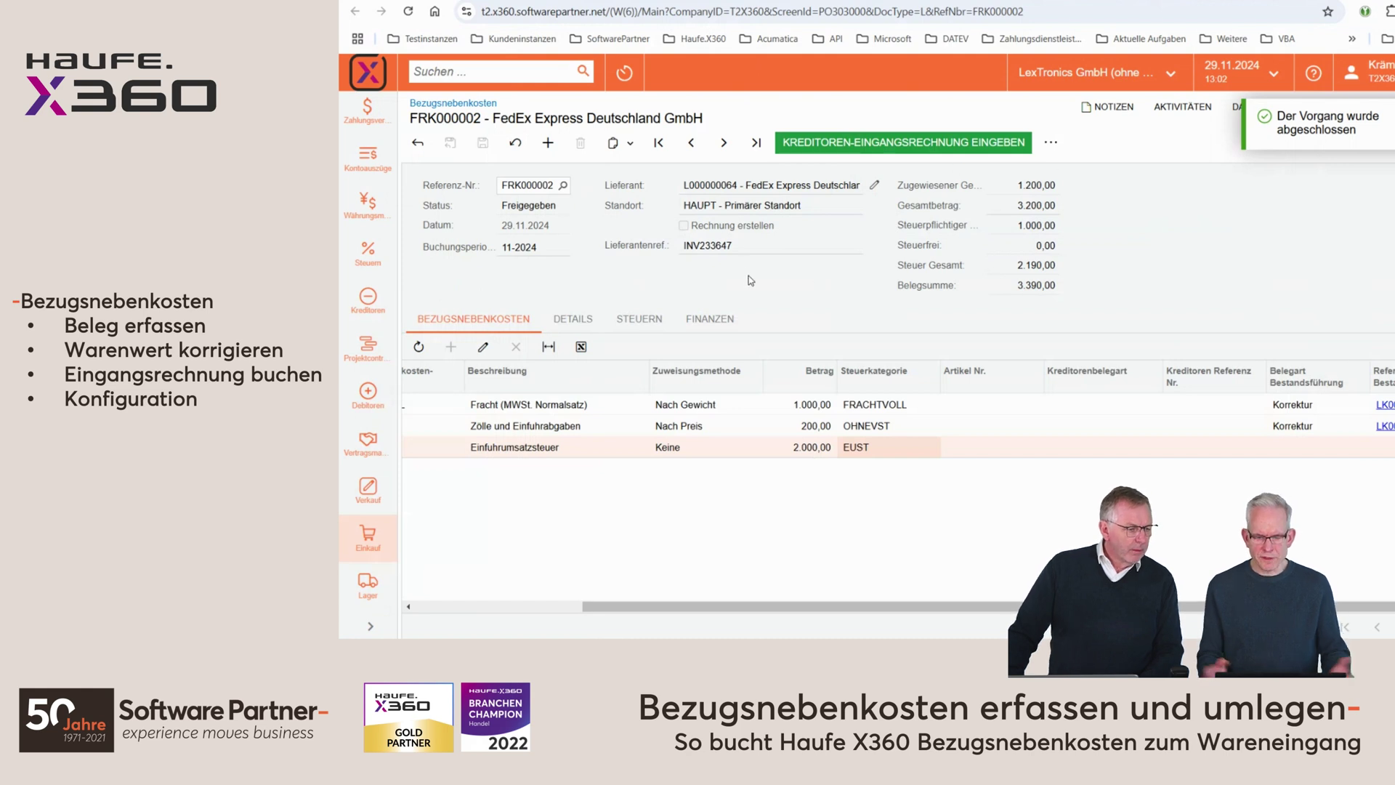
Step: Create the vendor invoice from the released Bezugsnebenkosten record and release it
{"action": "left_click", "coordinate": [833, 140]}
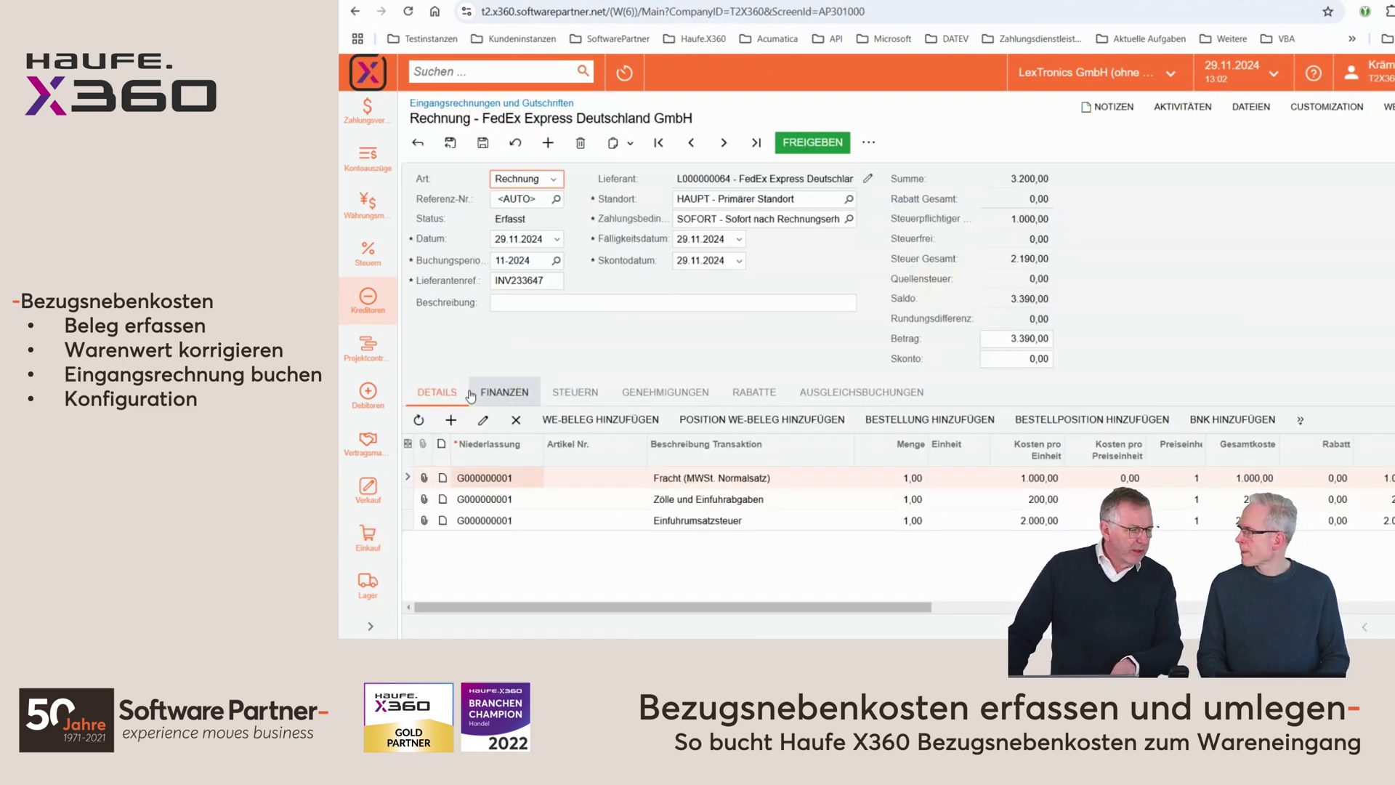
{"action": "left_click", "coordinate": [812, 142]}
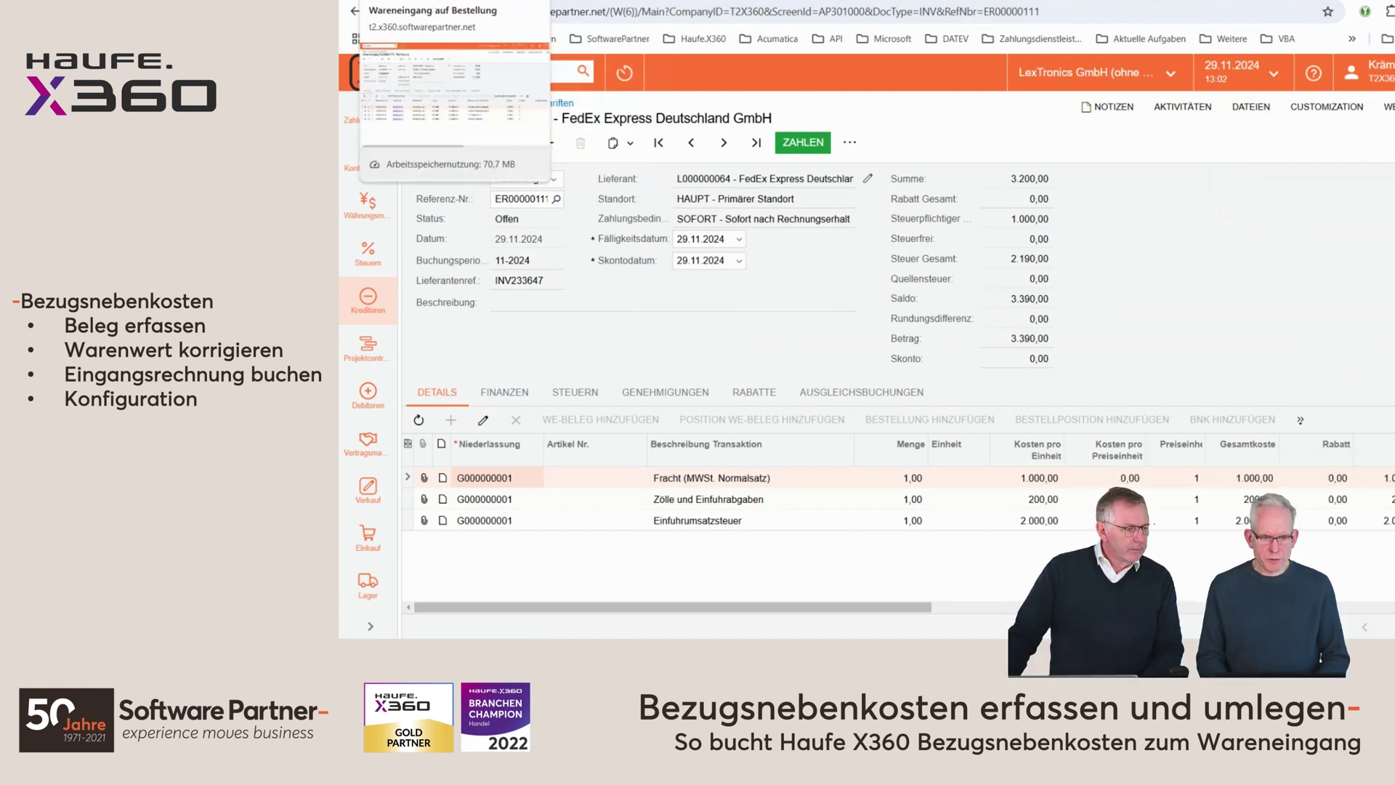
{"action": "key", "text": "ctrl+Tab"}
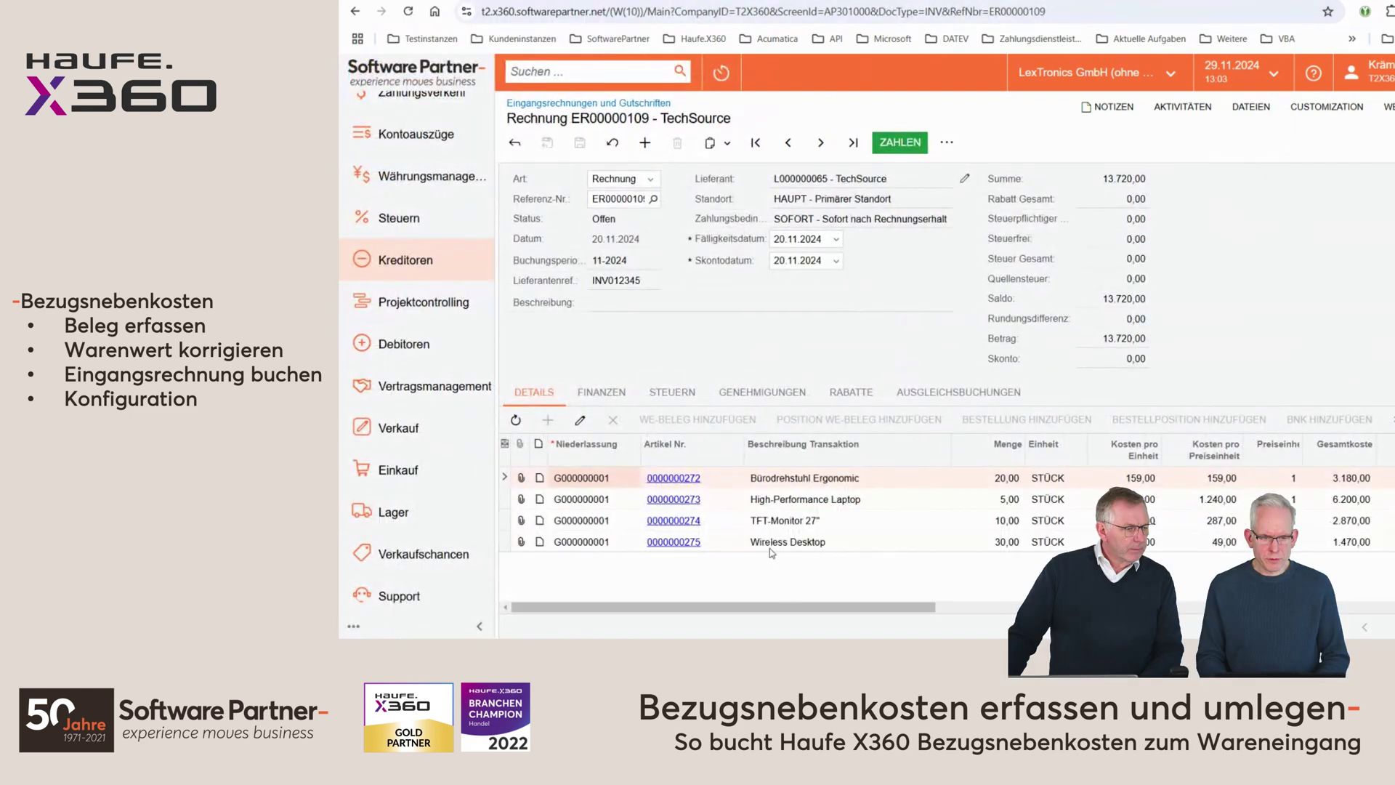
{"action": "left_click", "coordinate": [696, 479]}
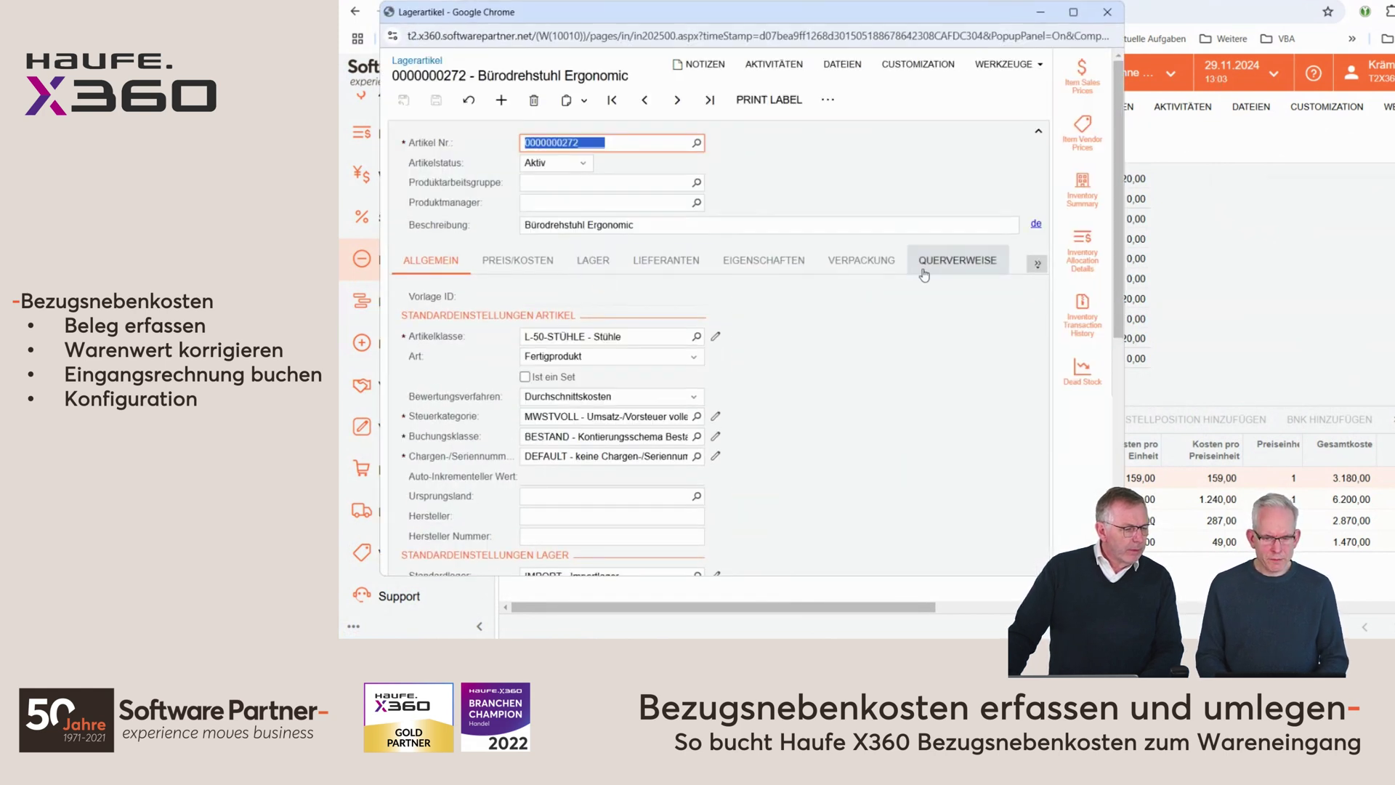
{"action": "left_click", "coordinate": [879, 266]}
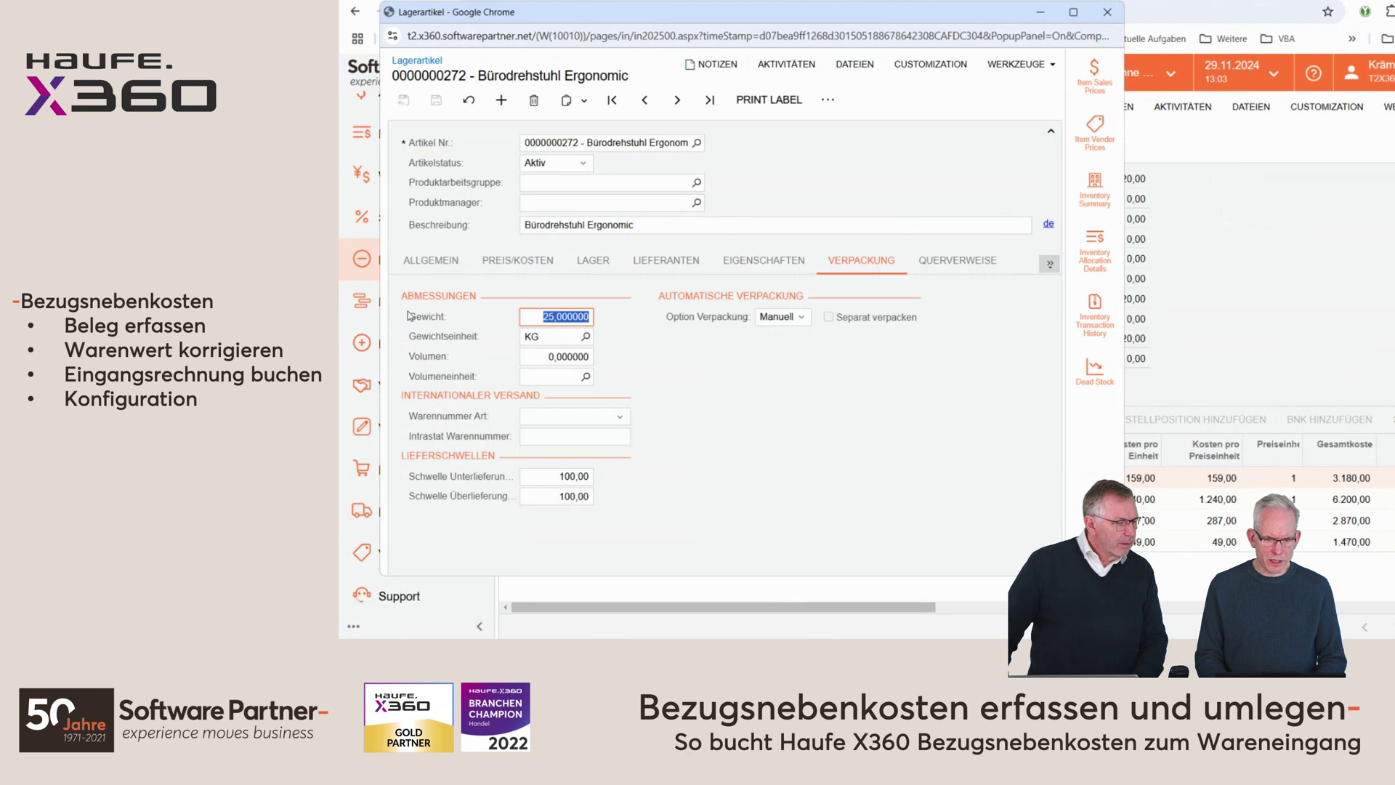
{"action": "key", "text": "Tab"}
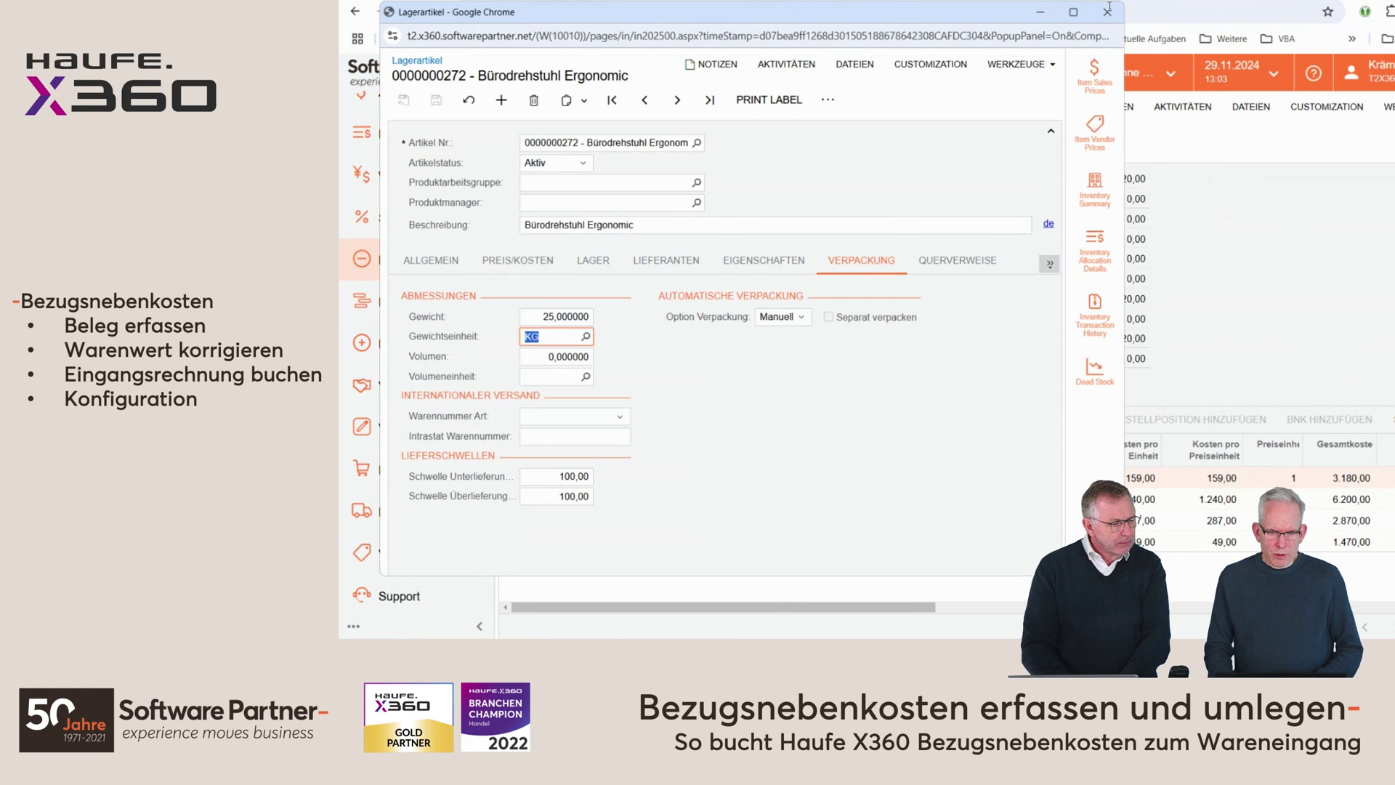
{"action": "left_click", "coordinate": [1108, 9]}
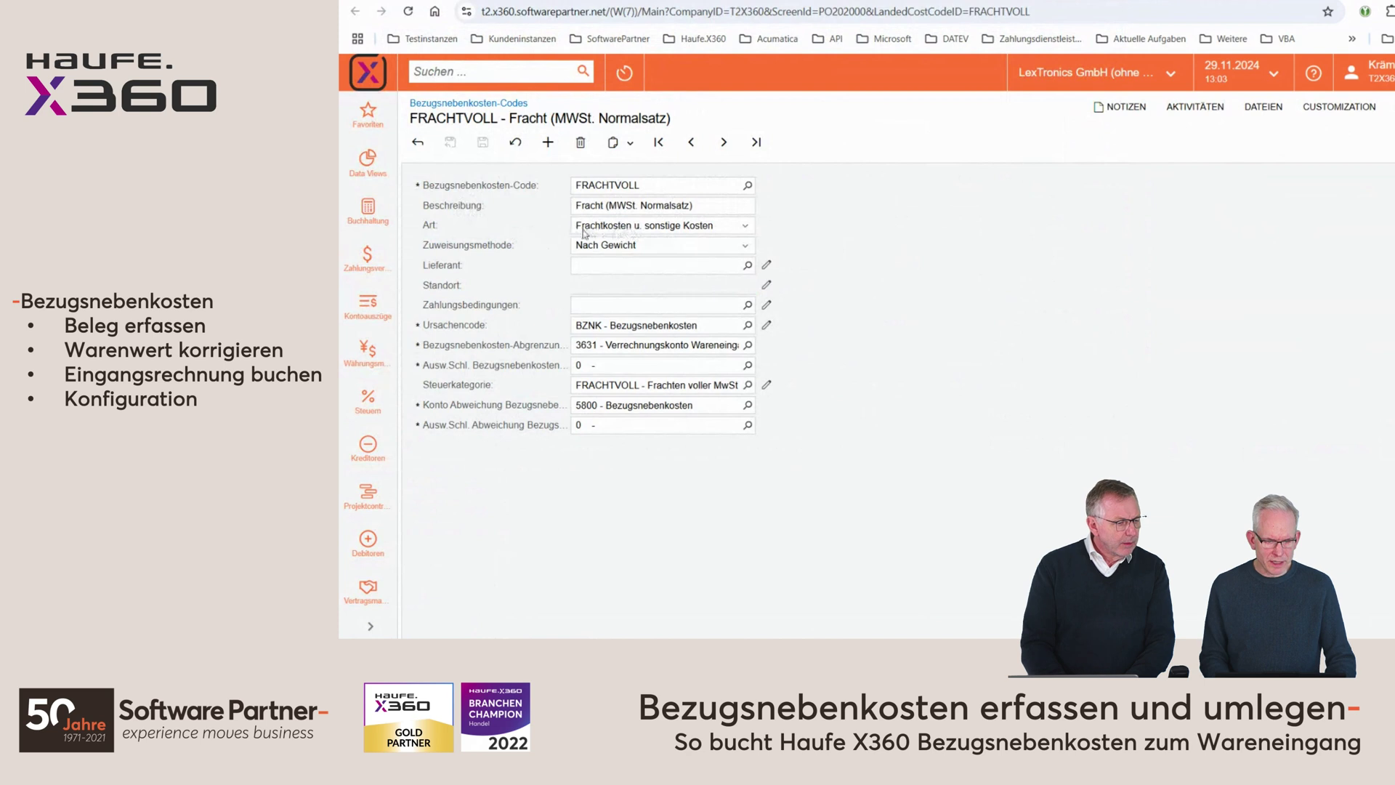
Step: Review the available allocation methods for the Bezugsnebenkosten code FRACHTVOLL and display the configuration of the code EUST
{"action": "left_click", "coordinate": [672, 249]}
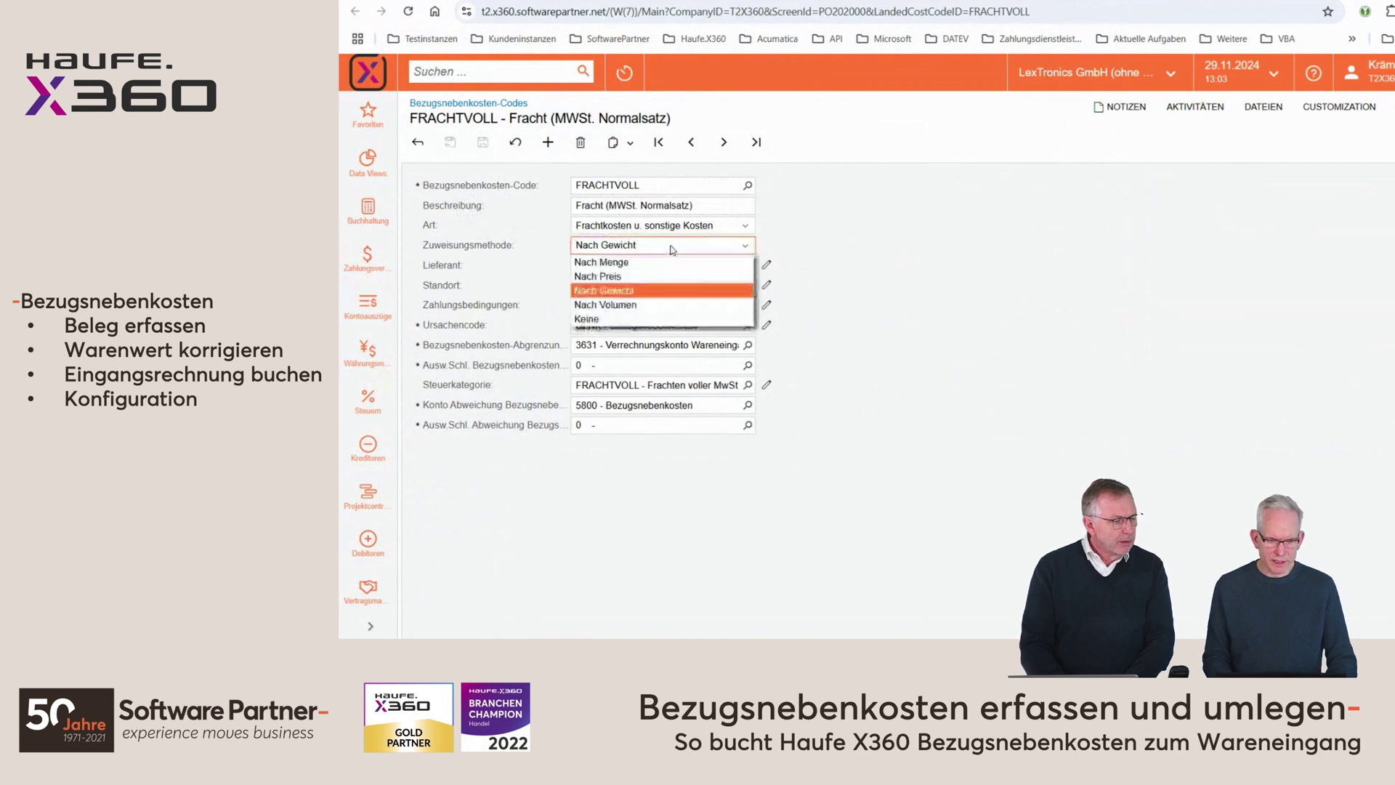
{"action": "left_click", "coordinate": [672, 249]}
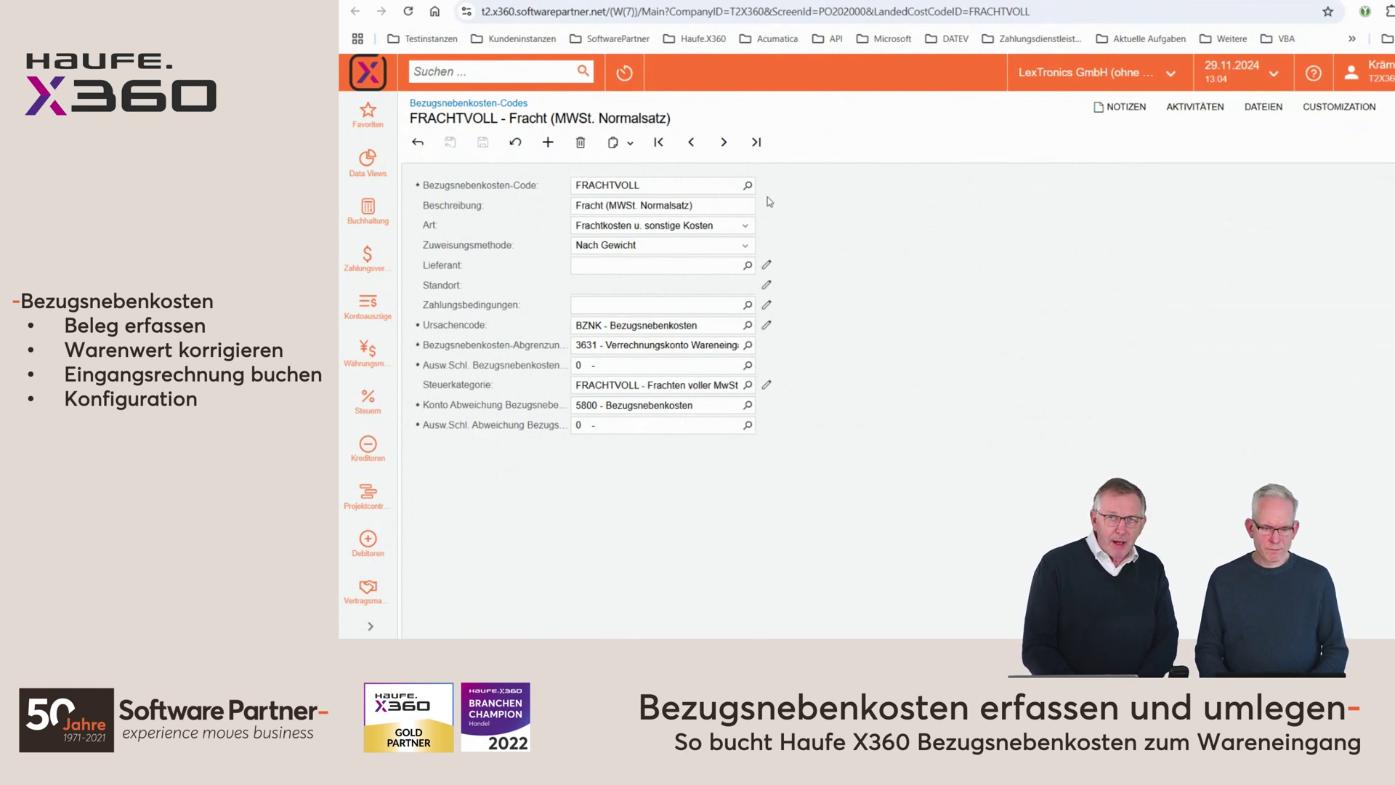
{"action": "left_click", "coordinate": [747, 186]}
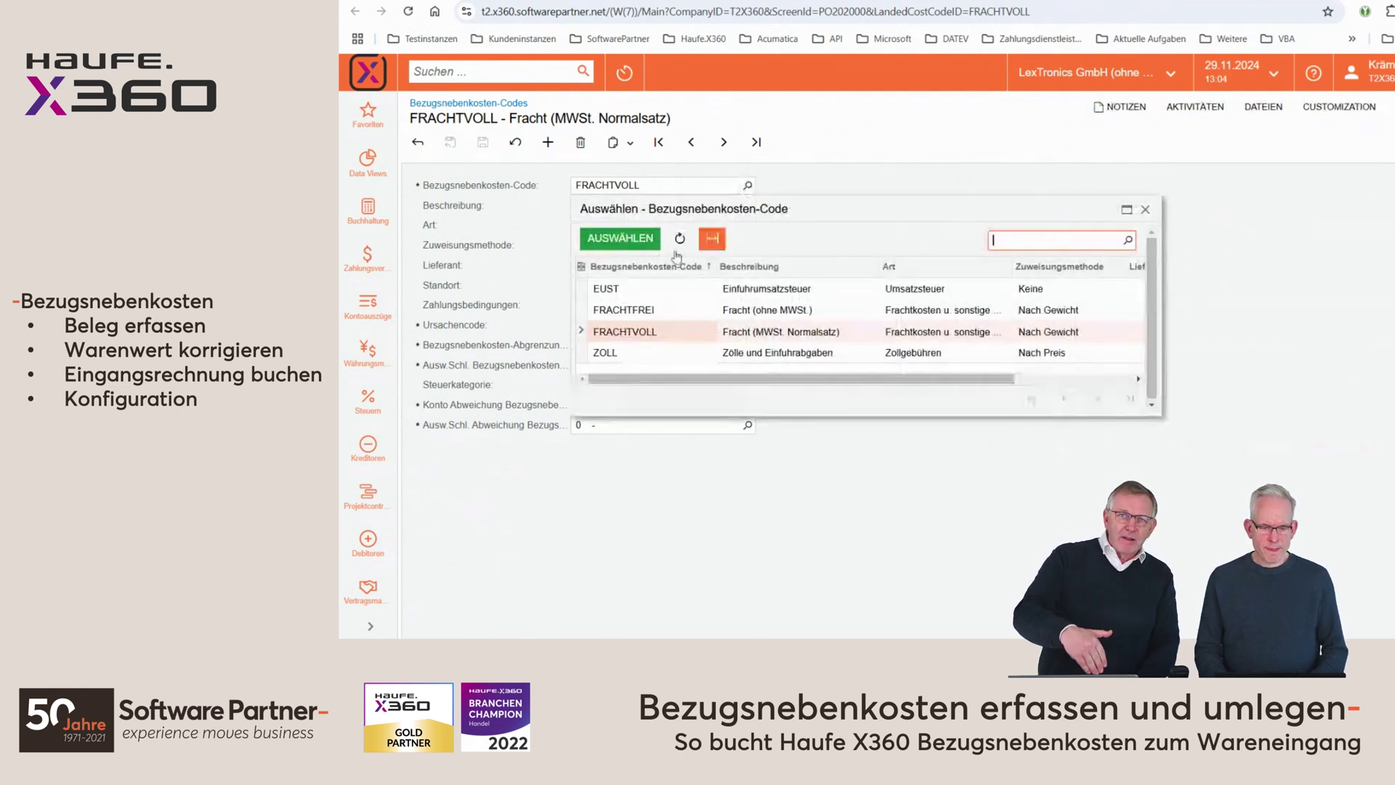
{"action": "double_click", "coordinate": [623, 288]}
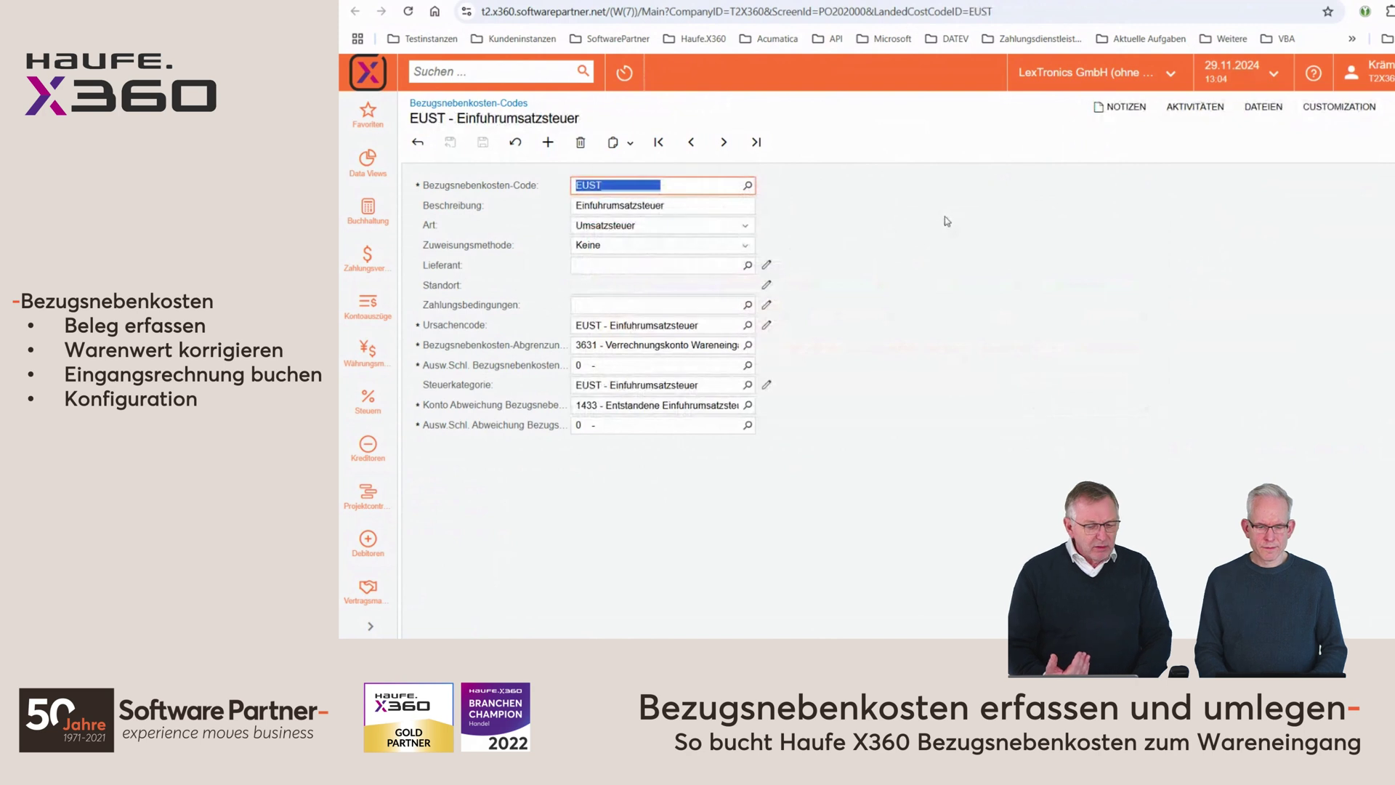